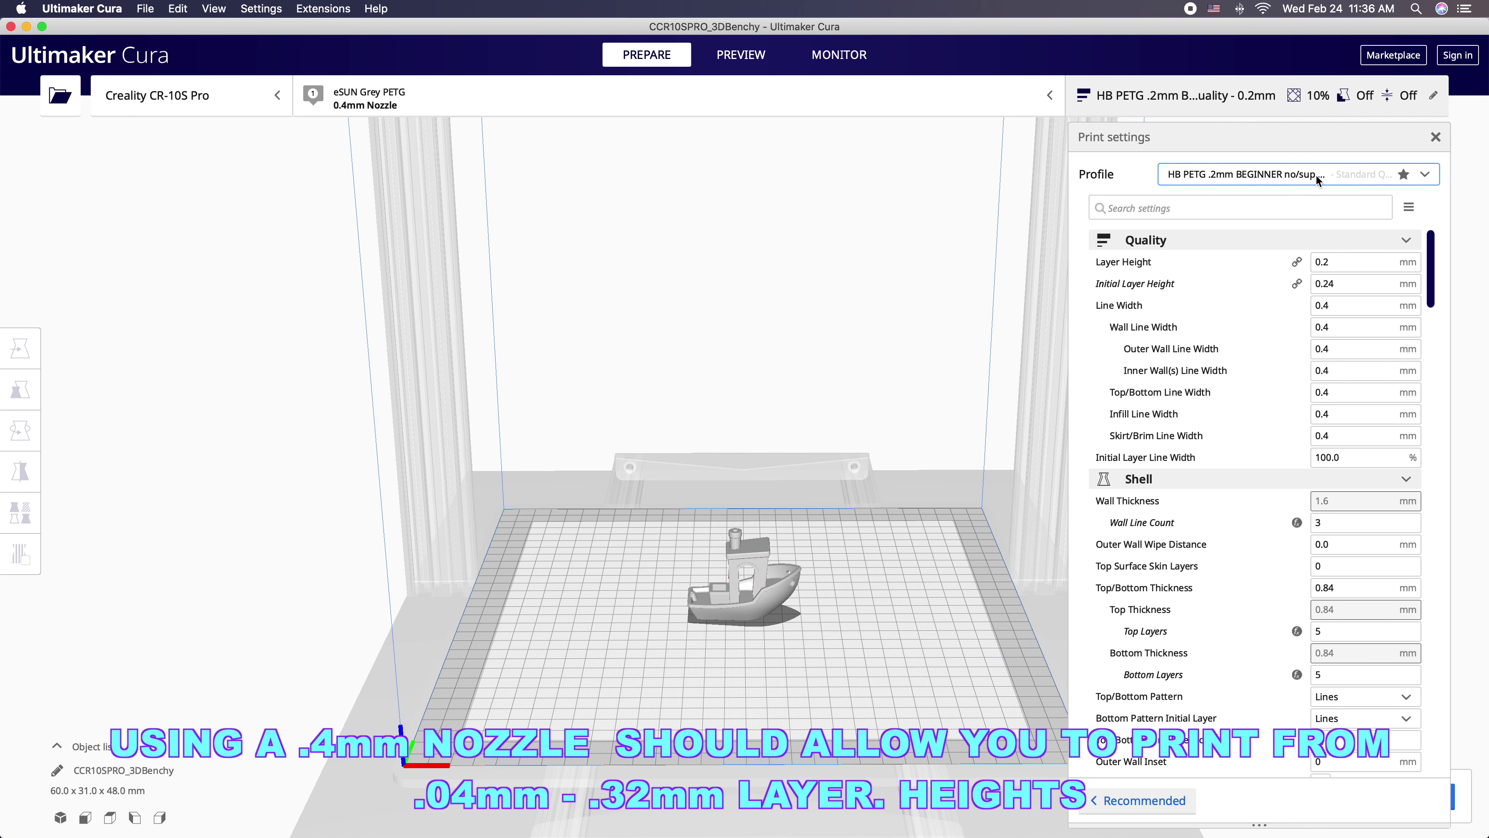
mouse_move(1317, 262)
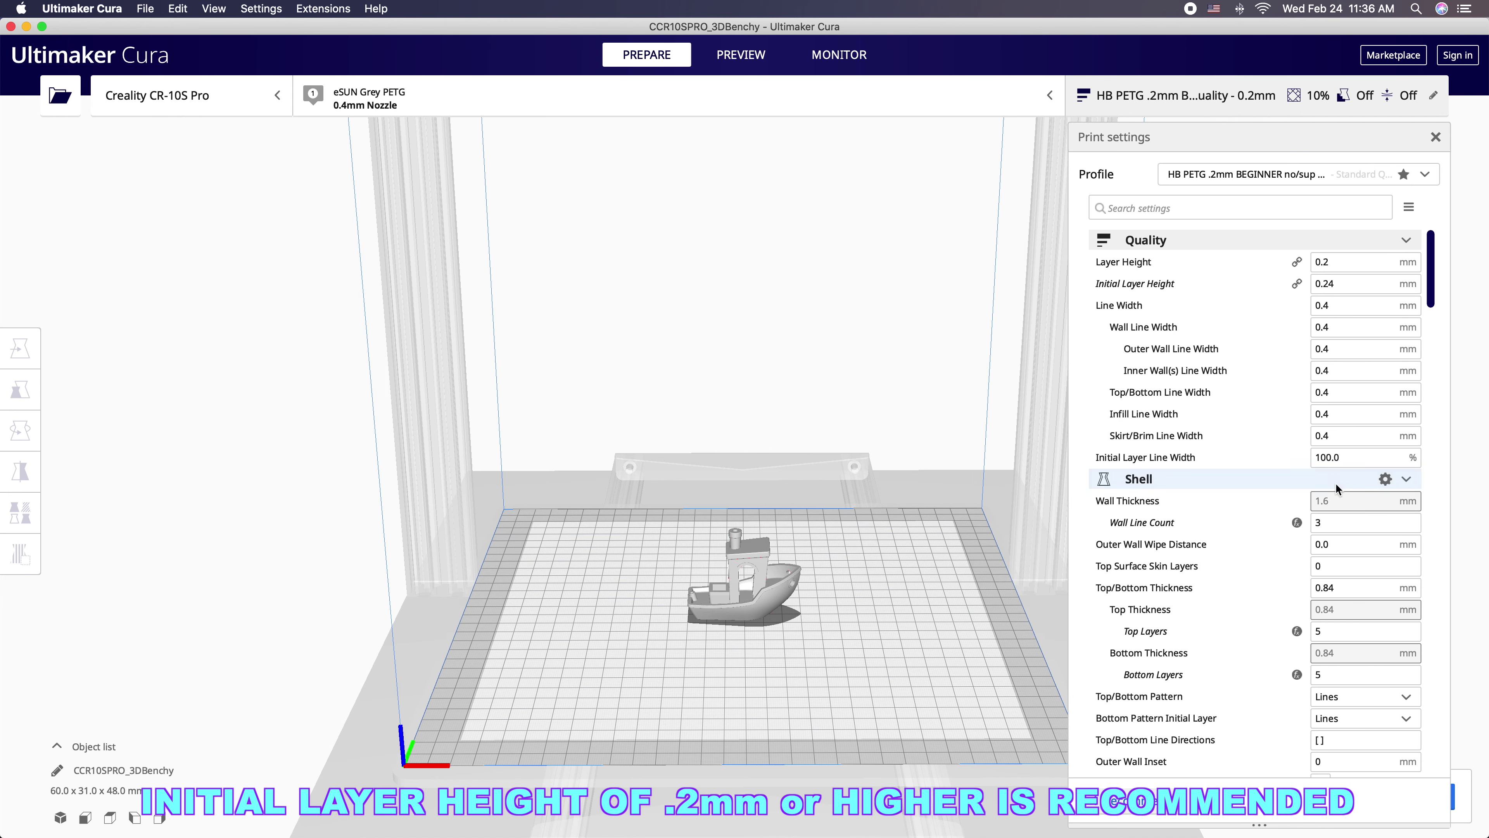
scroll(1261, 528, down, 5)
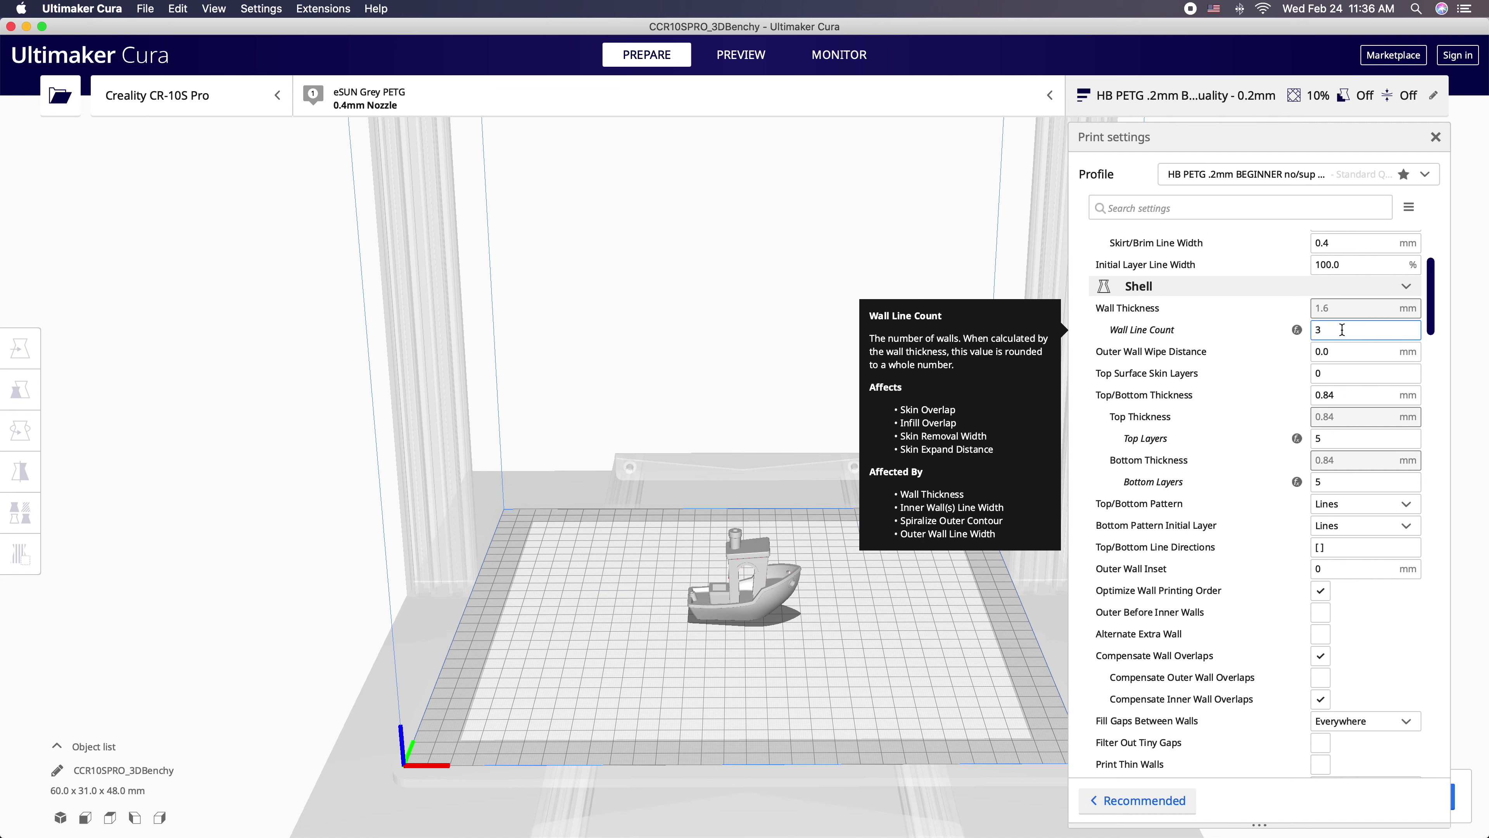
scroll(1286, 498, down, 3)
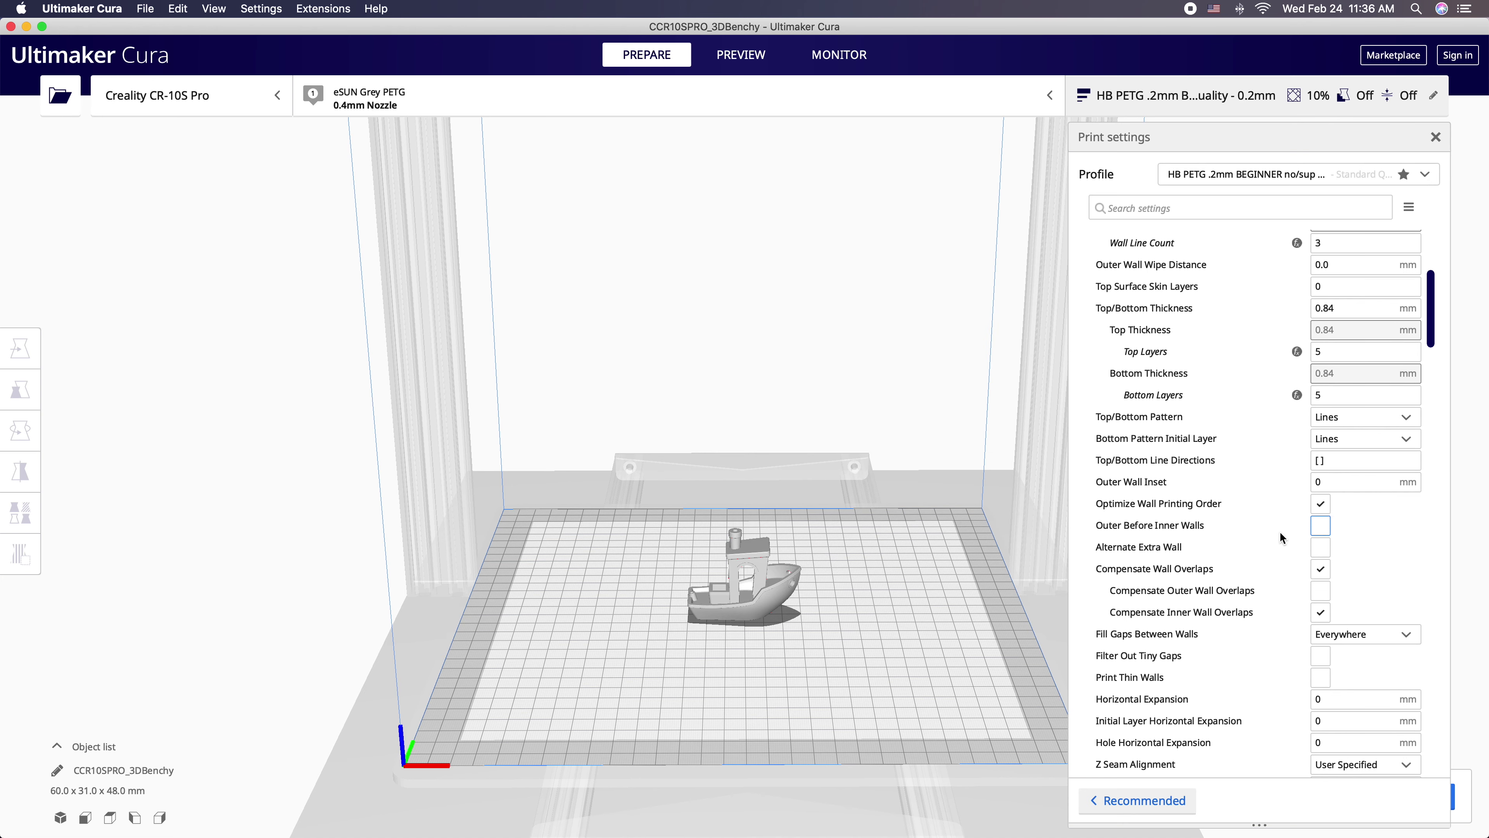
scroll(1281, 537, down, 1)
scroll(1281, 536, down, 5)
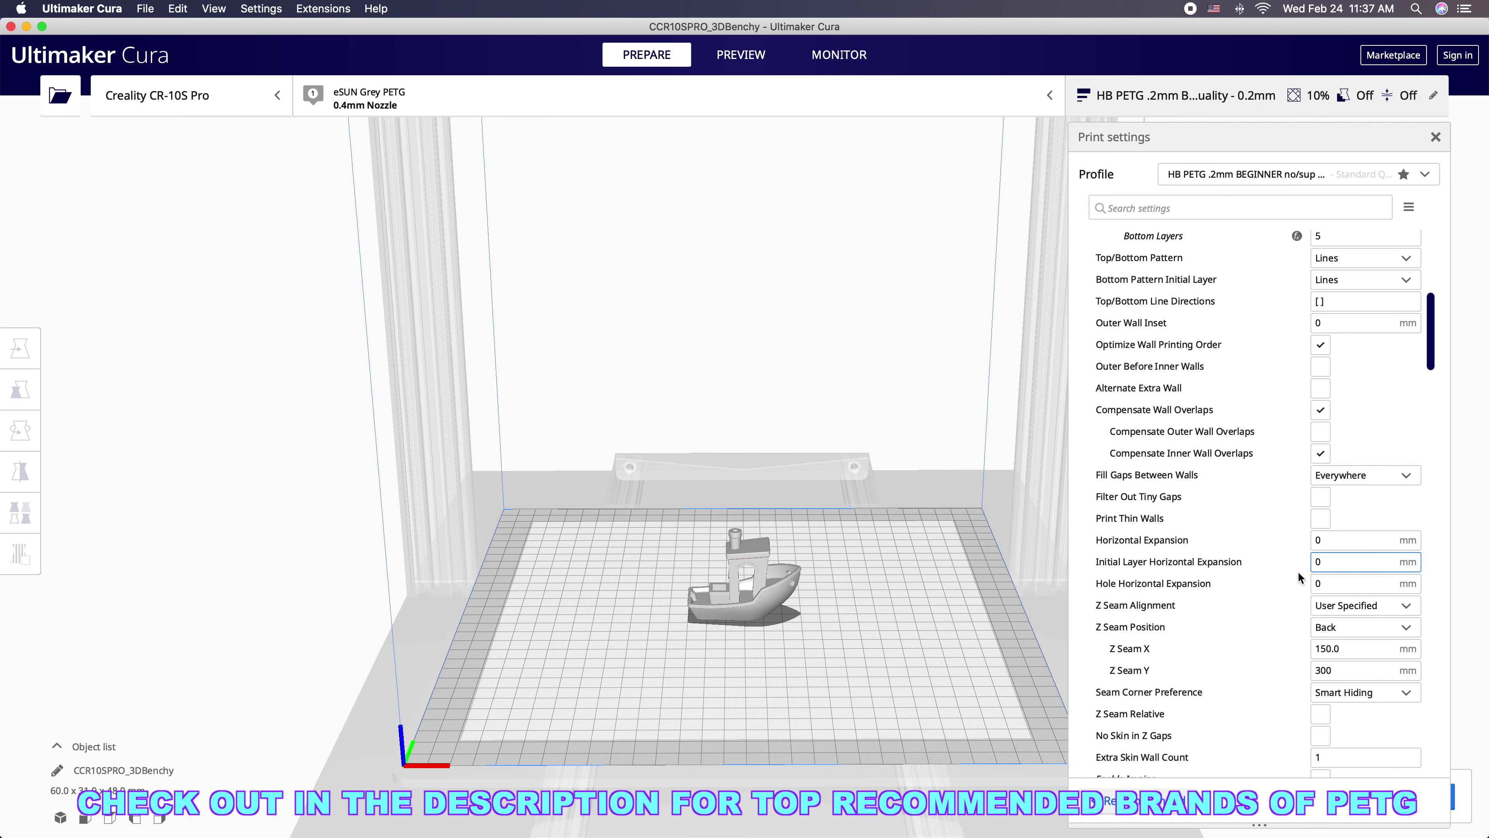
- Keep Z Seam Alignment at User Specified, then scroll down toward the ironing settings
scroll(1297, 563, down, 5)
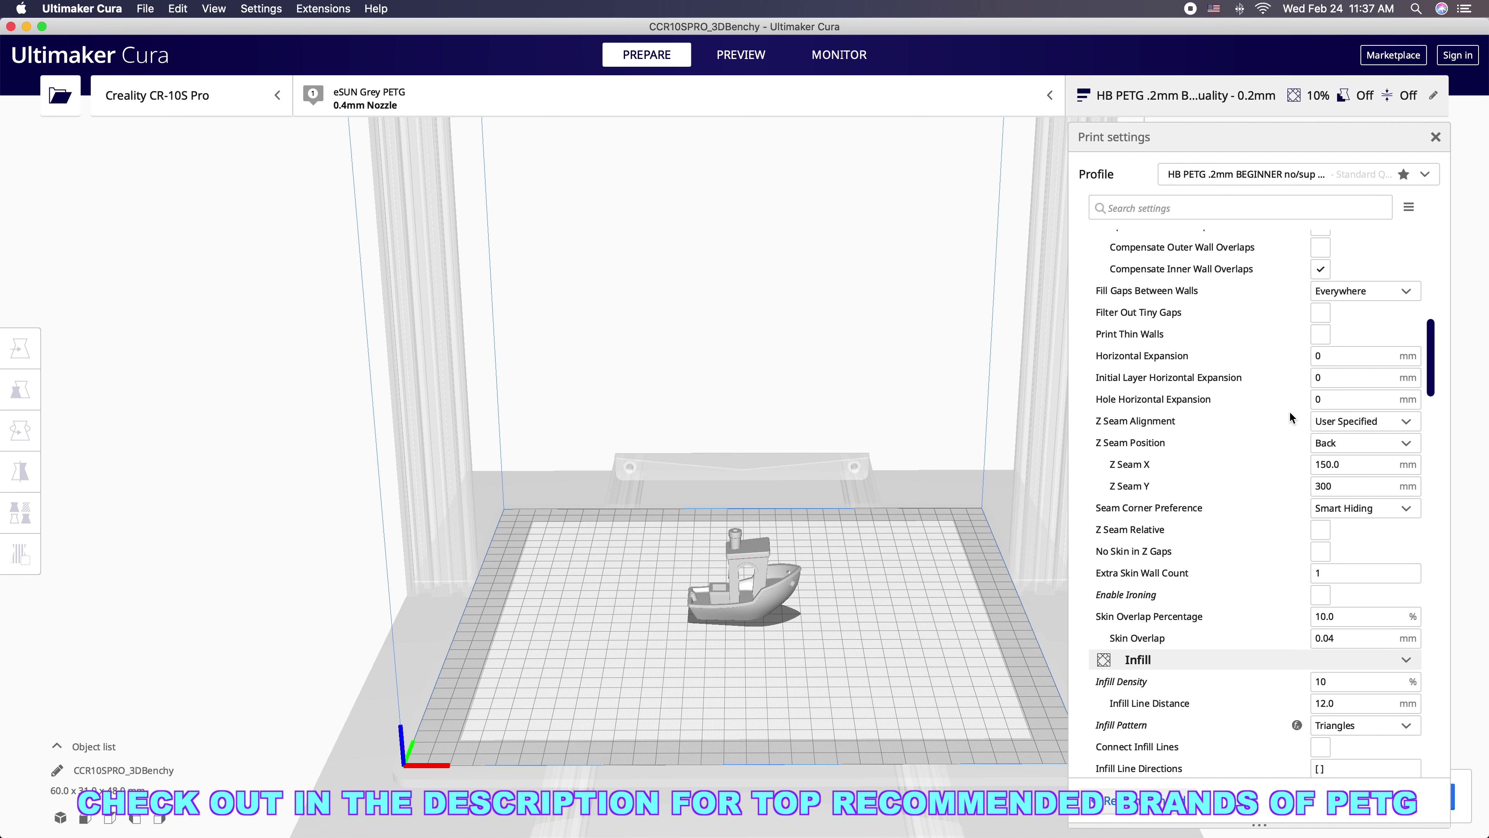
click(1404, 424)
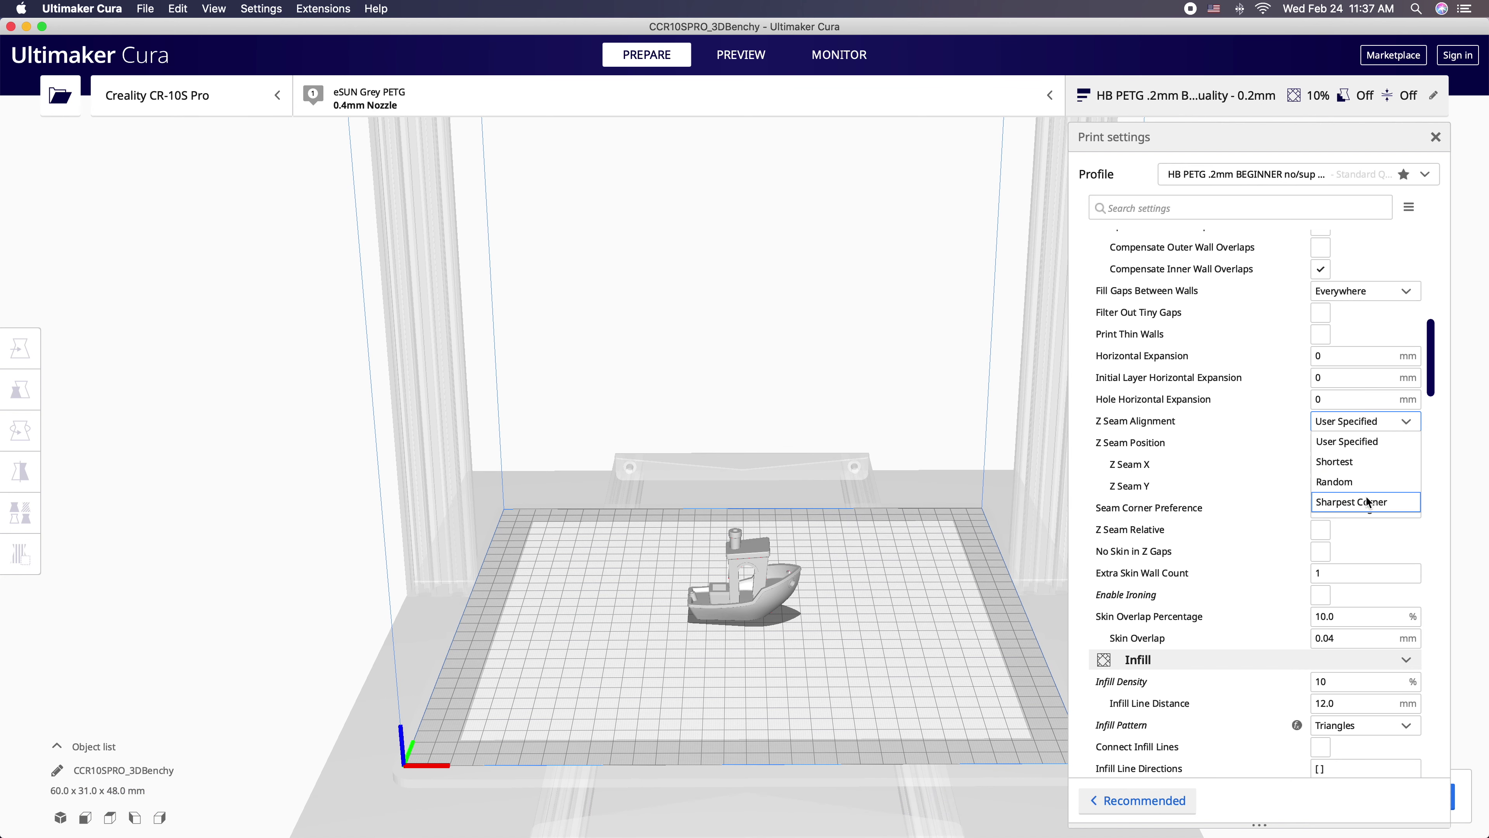
click(1372, 423)
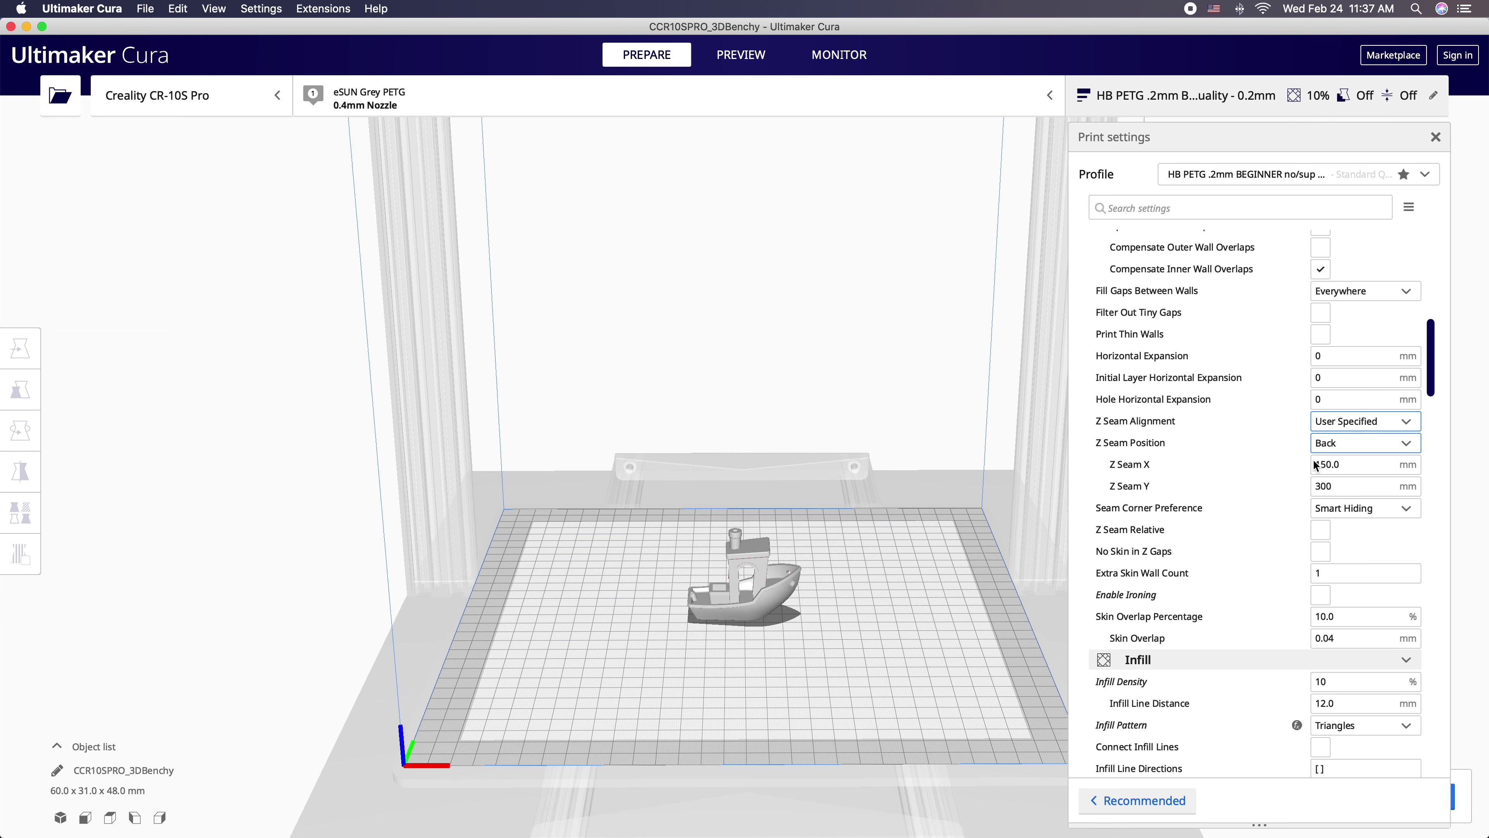
scroll(1349, 478, down, 3)
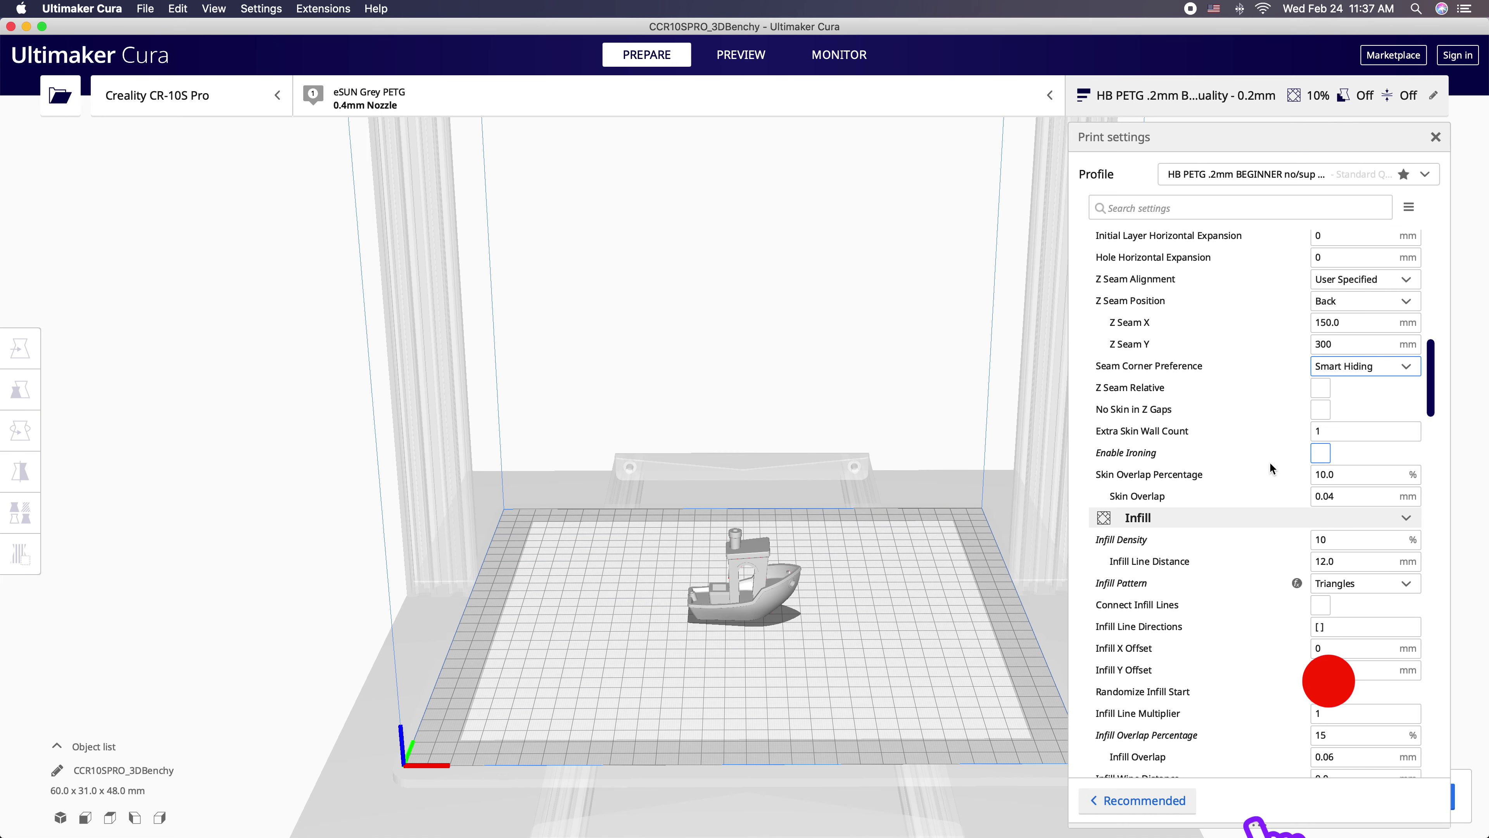
scroll(1319, 452, down, 2)
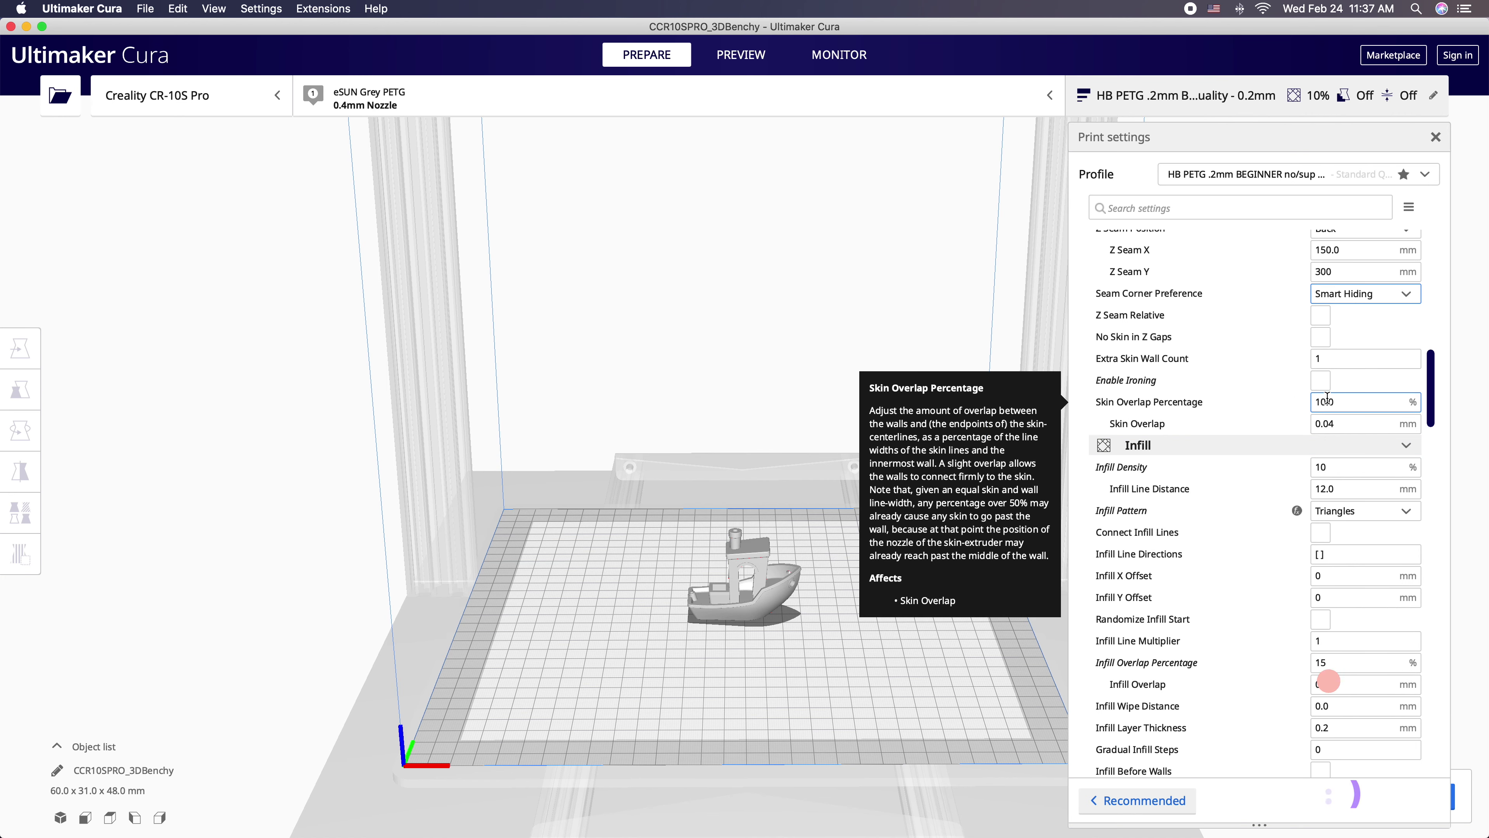
mouse_move(1276, 398)
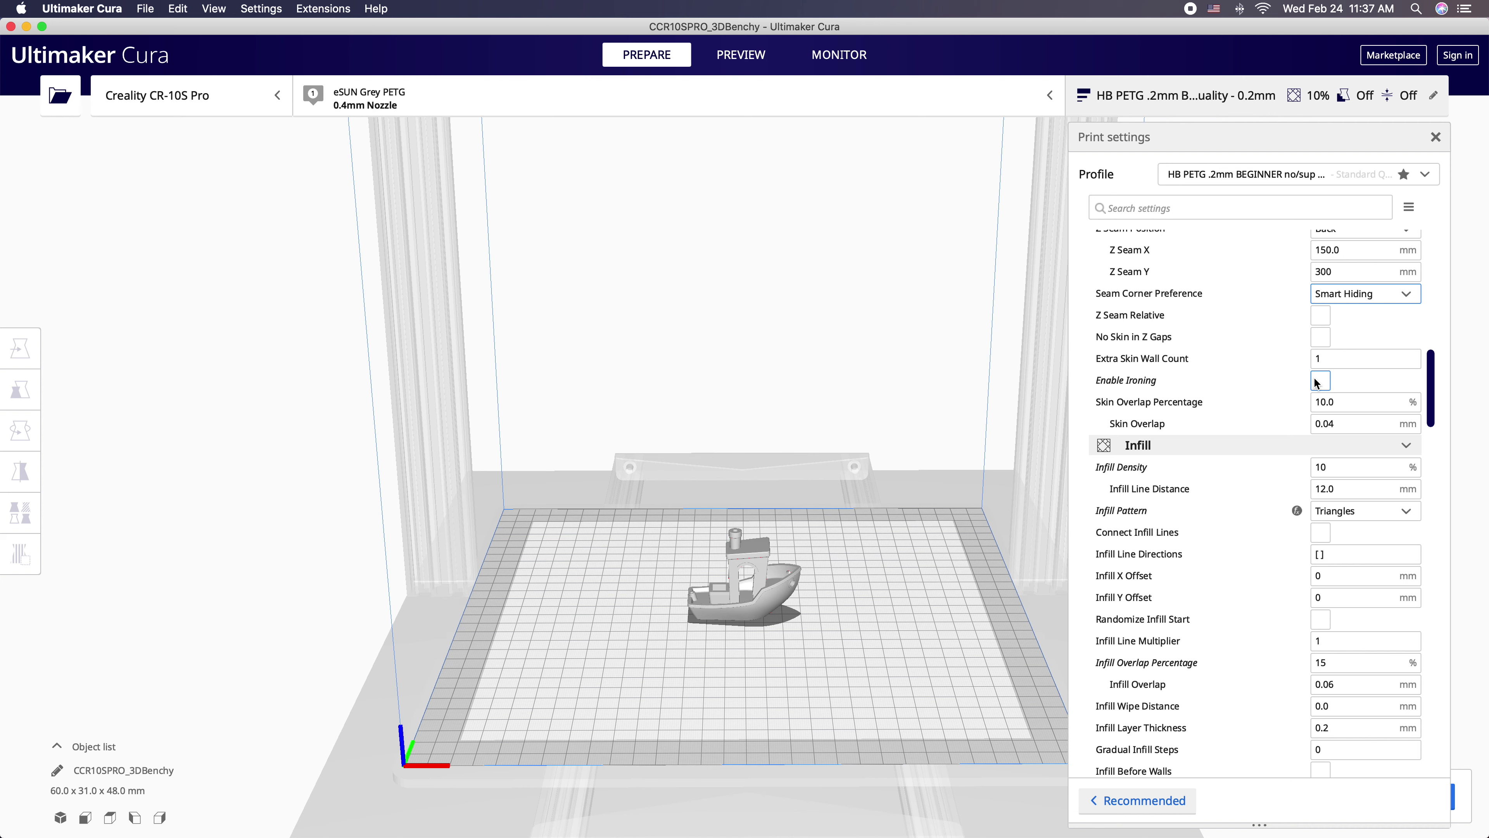
scroll(1316, 383, down, 5)
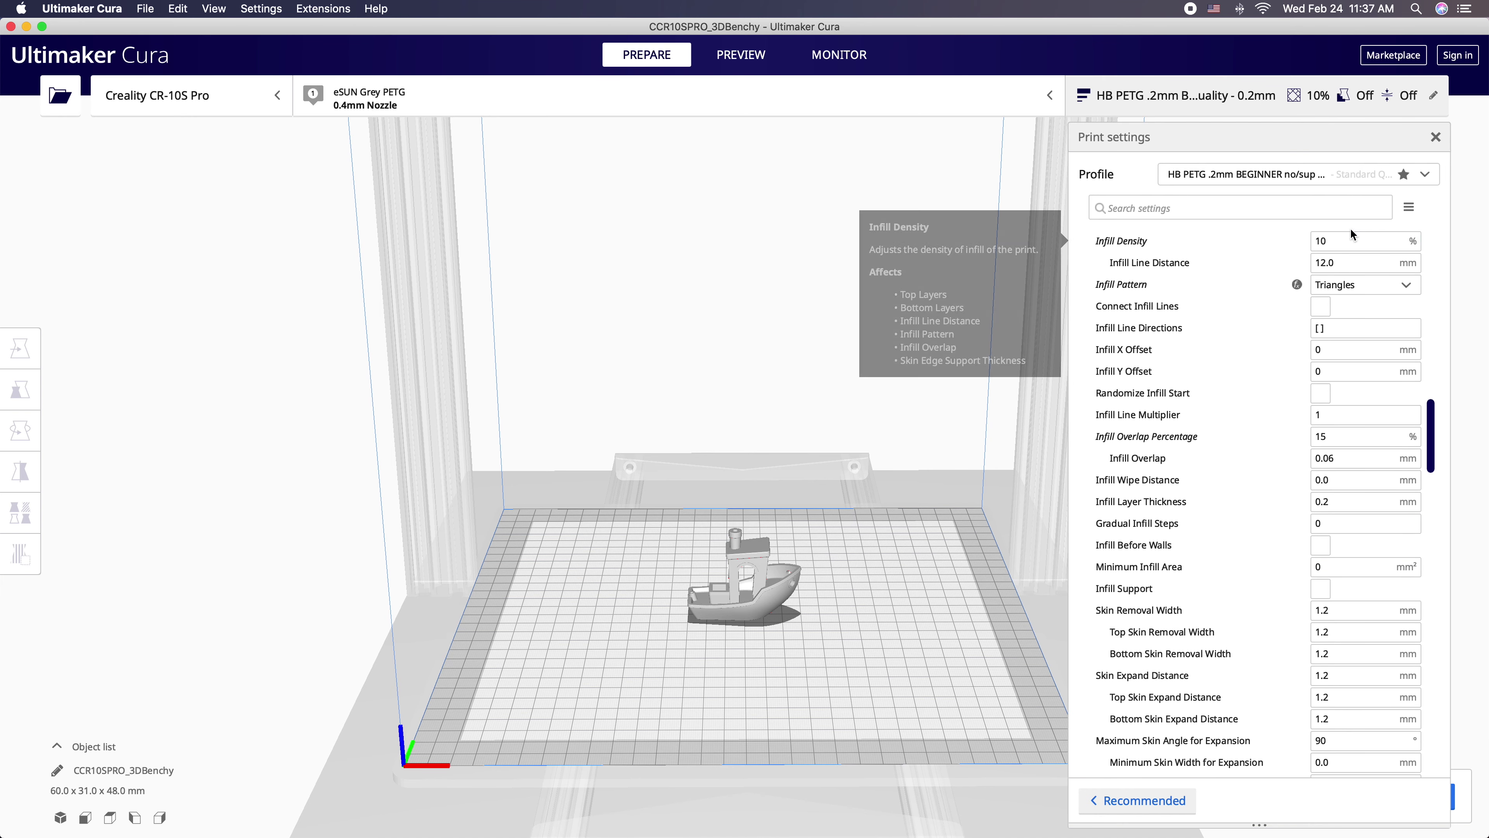
mouse_move(1259, 275)
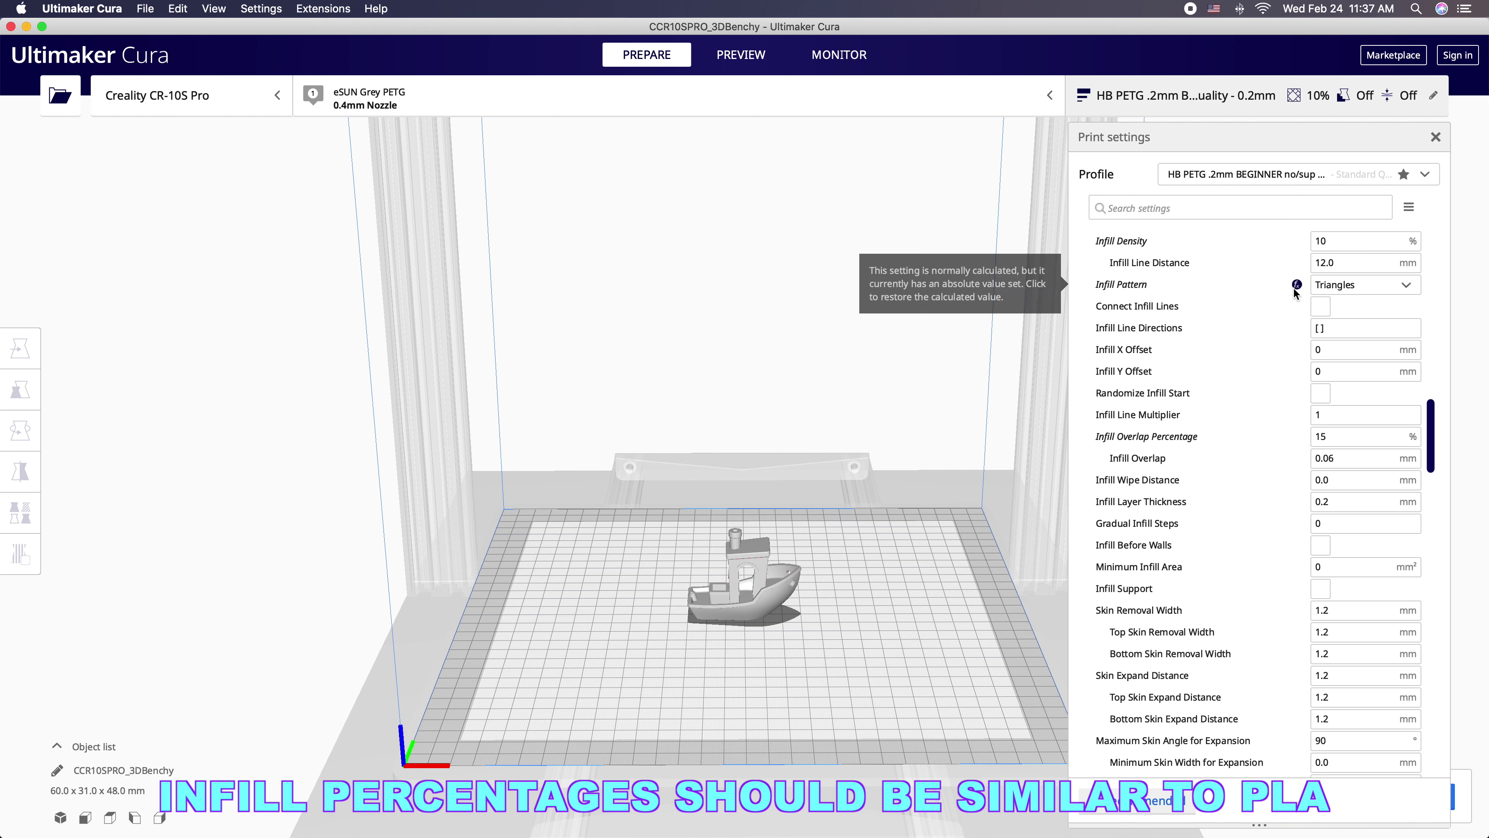
mouse_move(1339, 291)
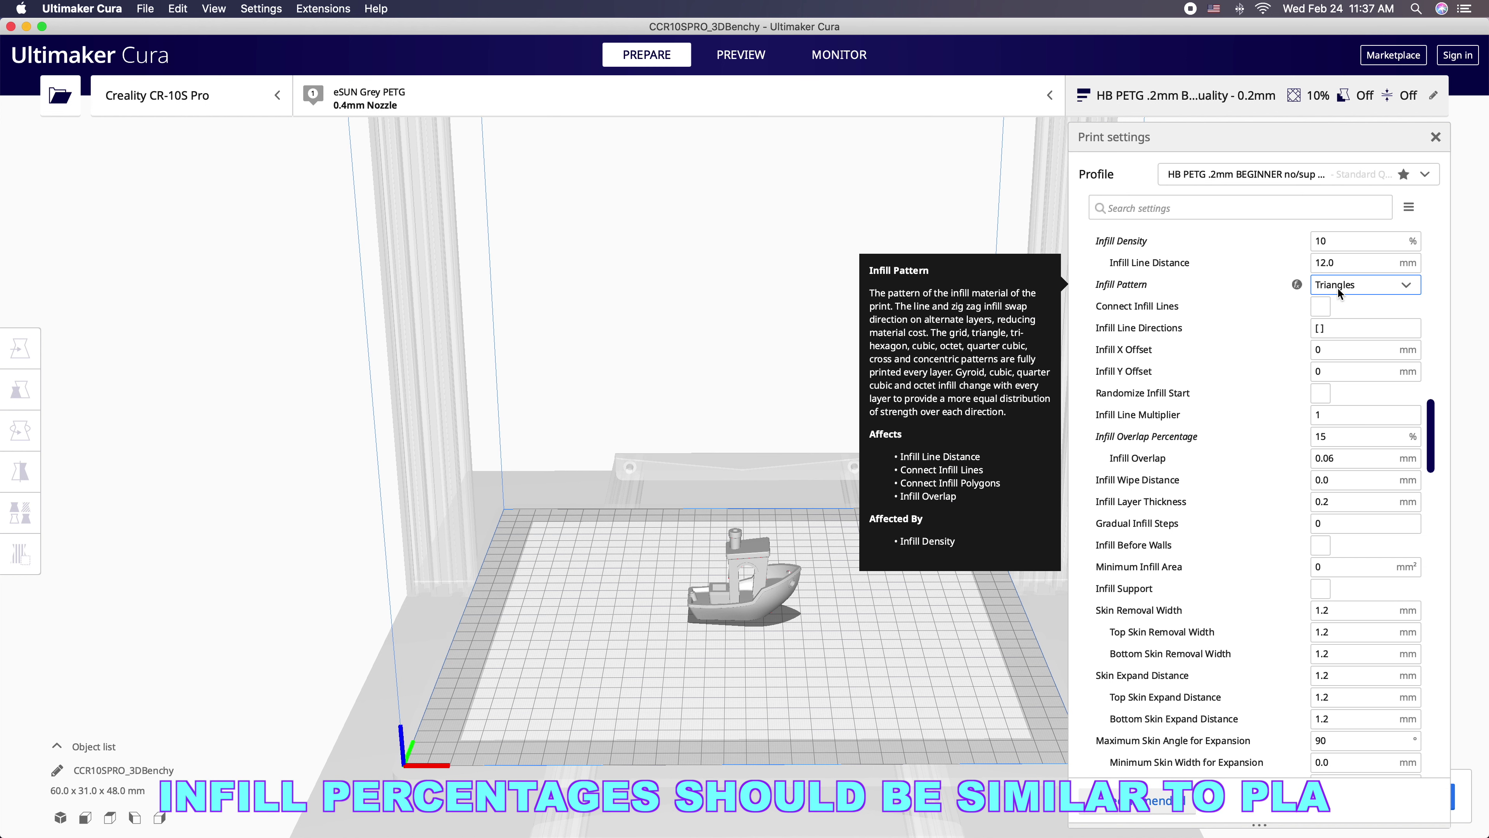
click(1372, 293)
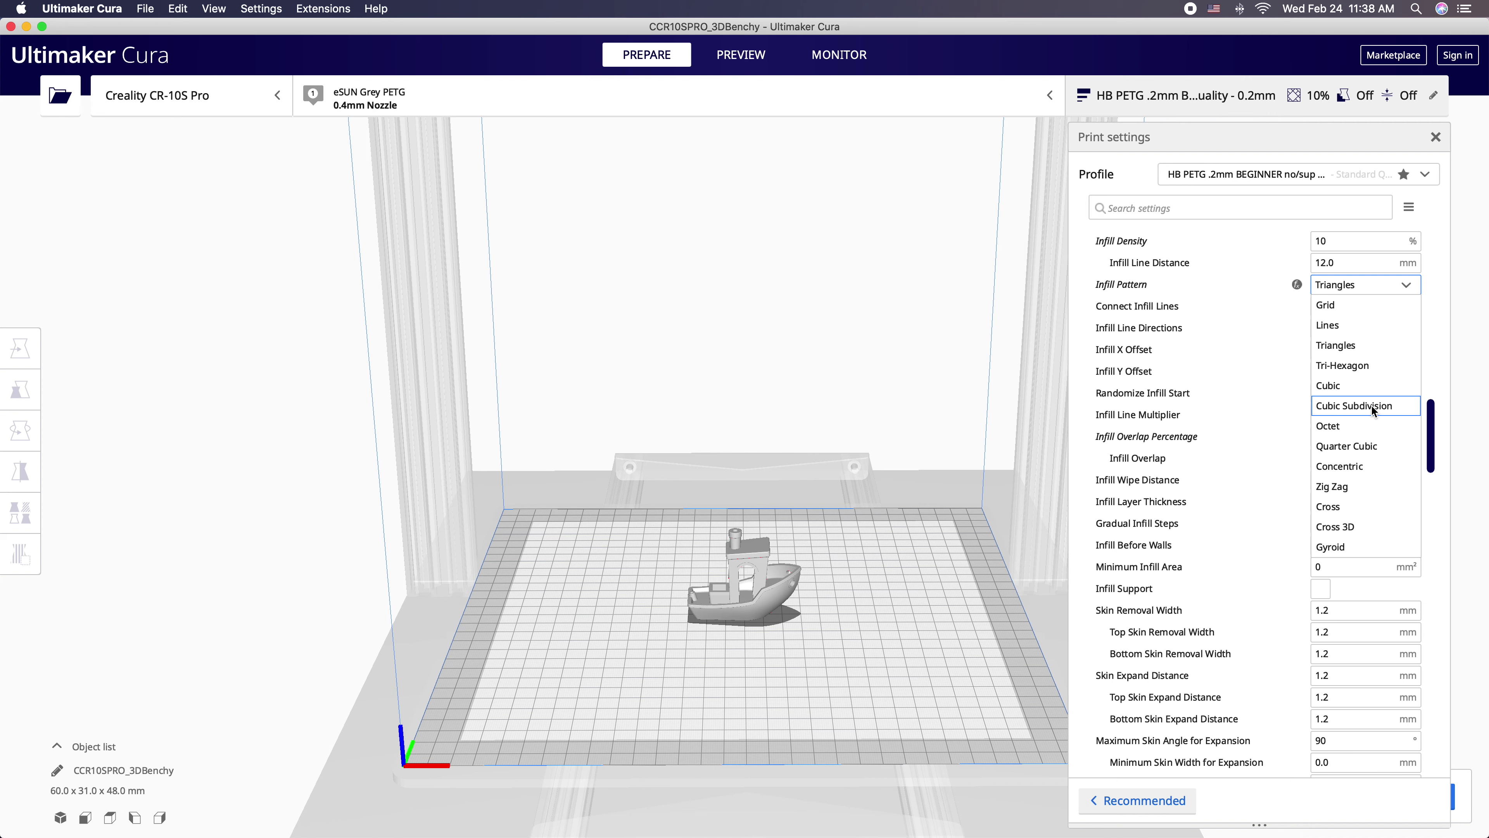
click(1344, 288)
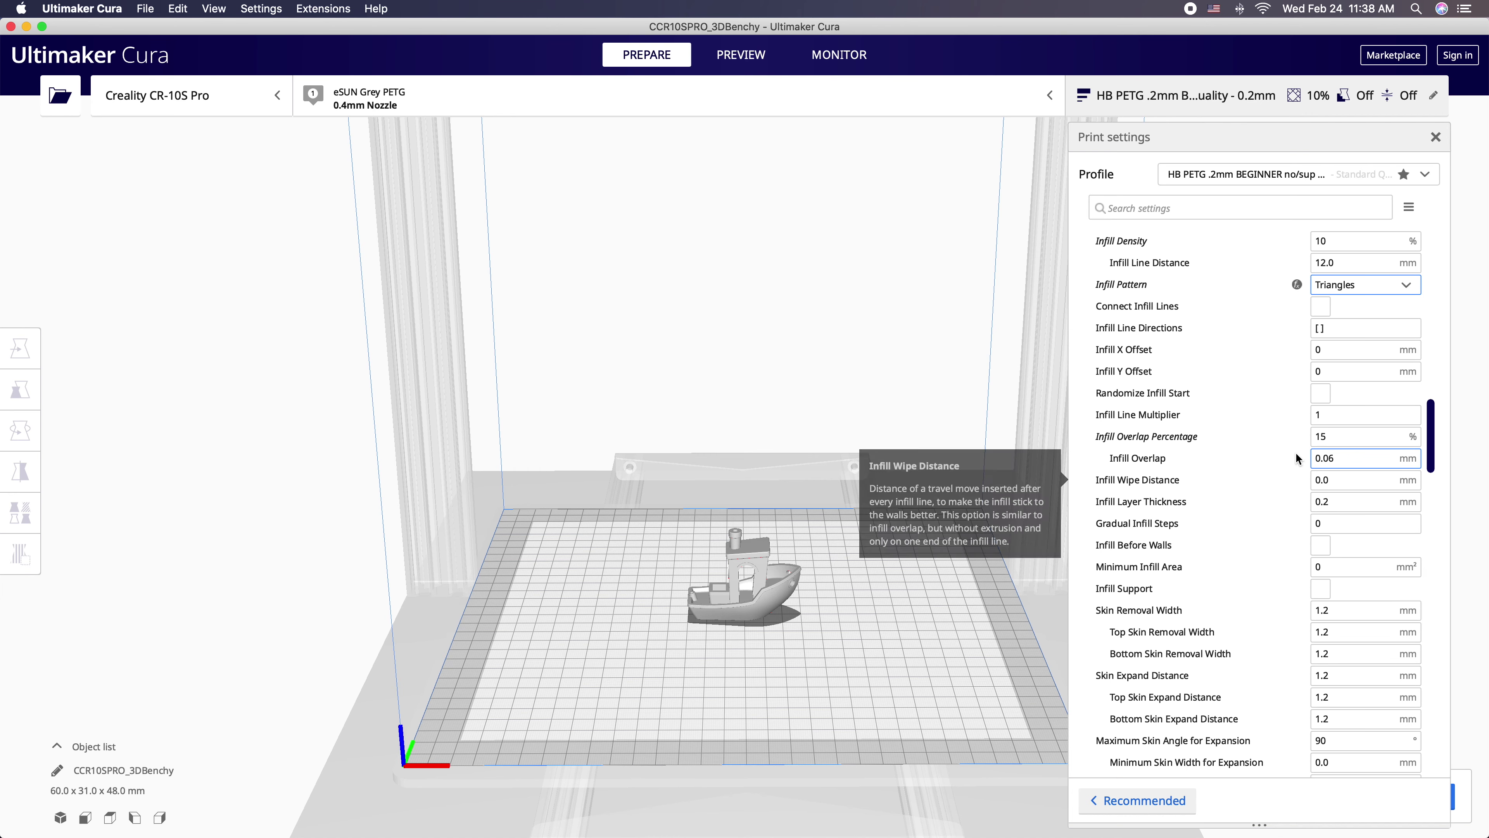
scroll(1299, 446, down, 4)
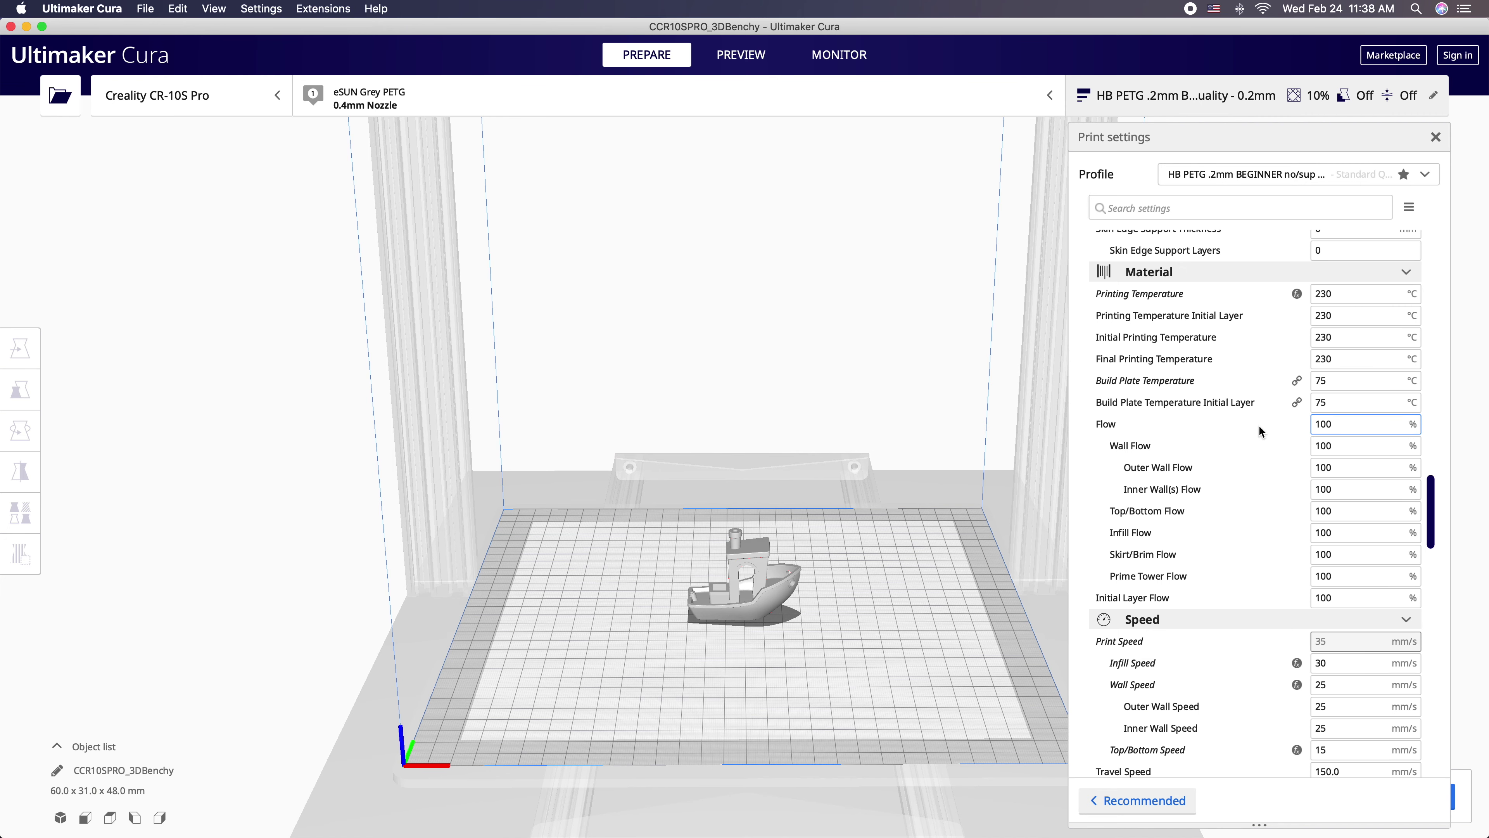
scroll(1260, 431, down, 1)
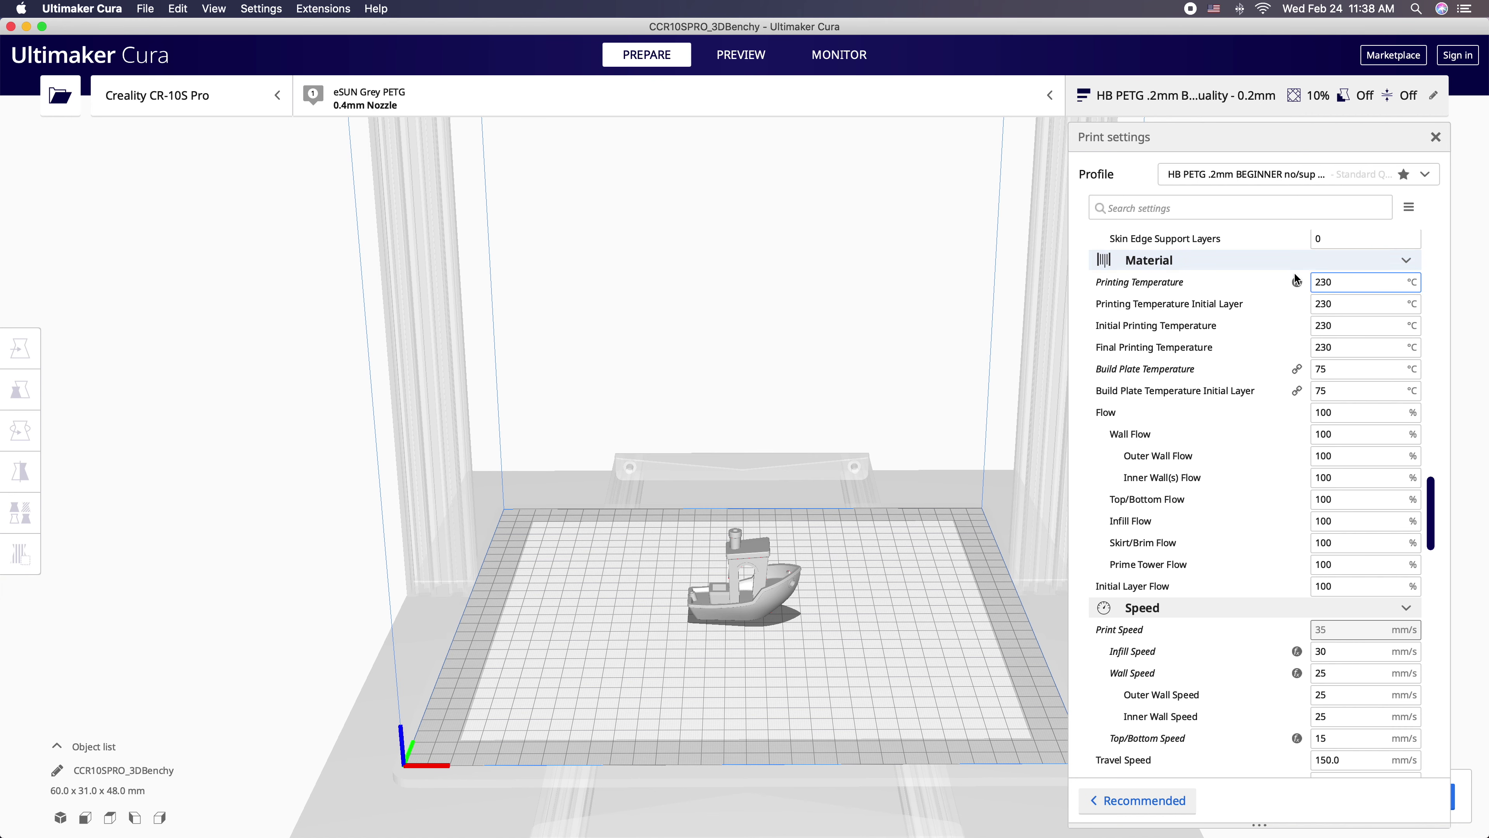
mouse_move(1290, 326)
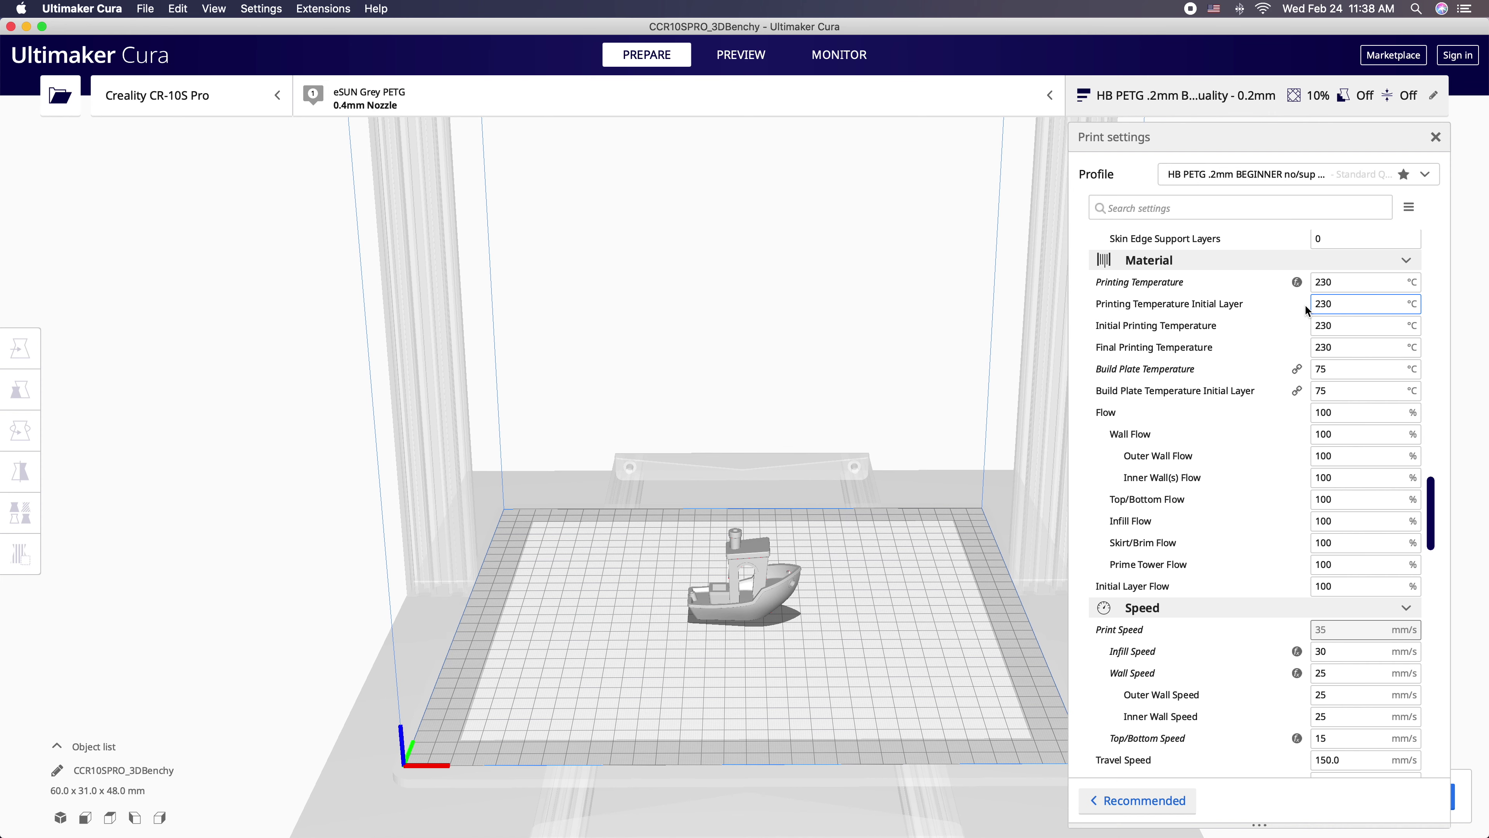
mouse_move(1332, 286)
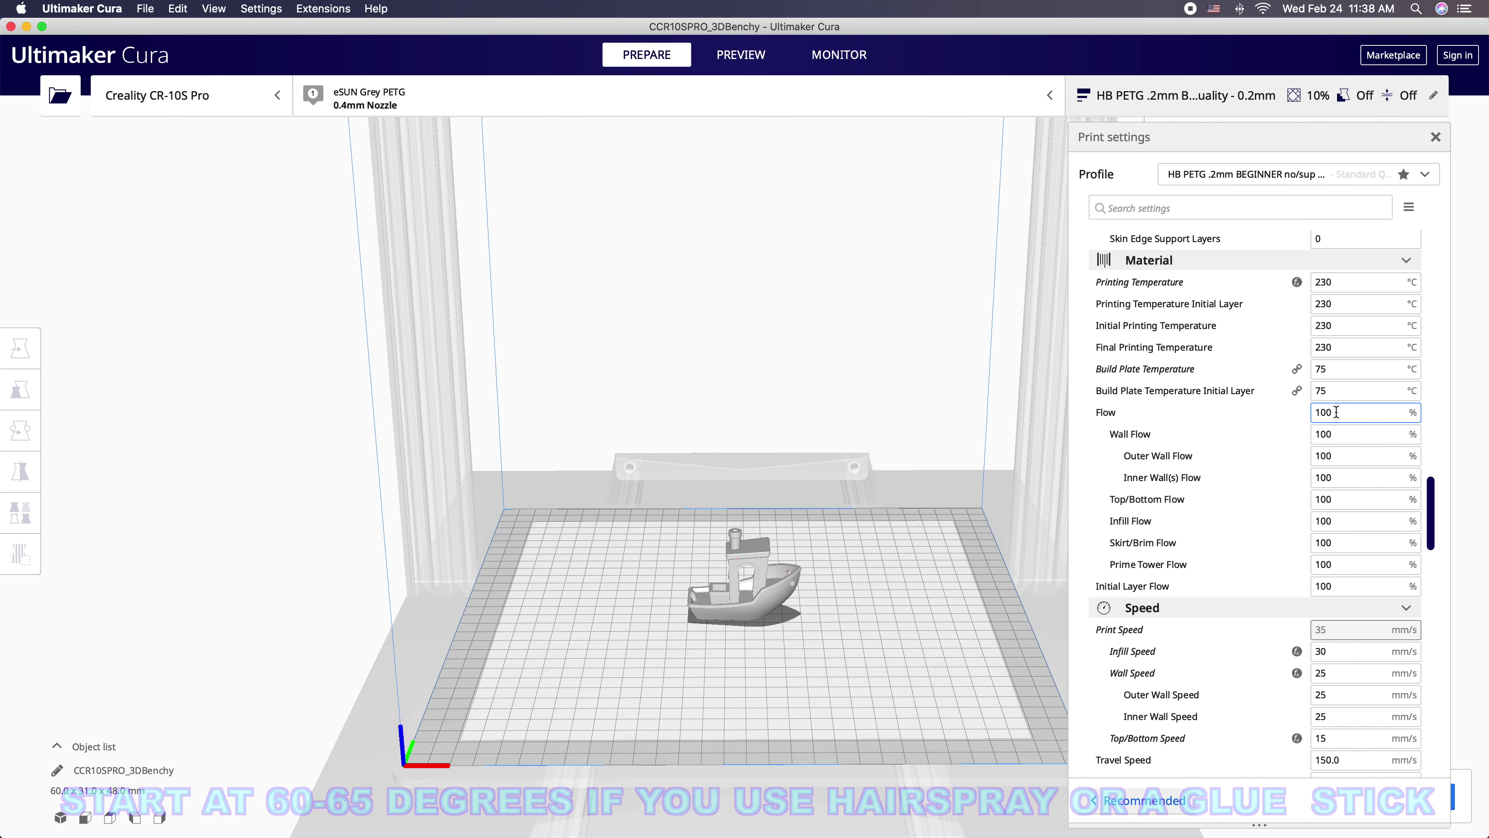
scroll(1339, 428, down, 5)
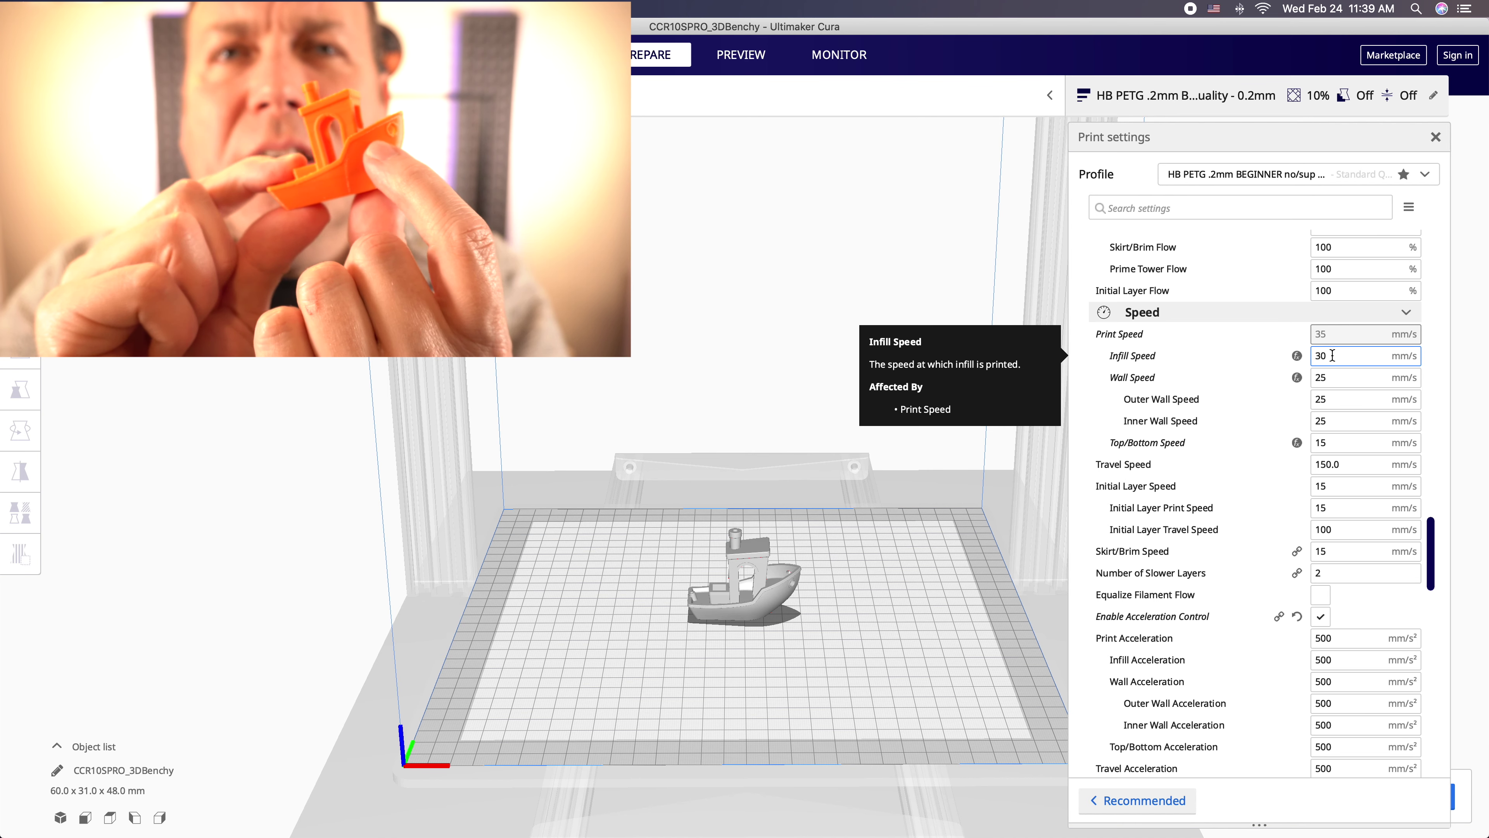
scroll(1332, 355, down, 2)
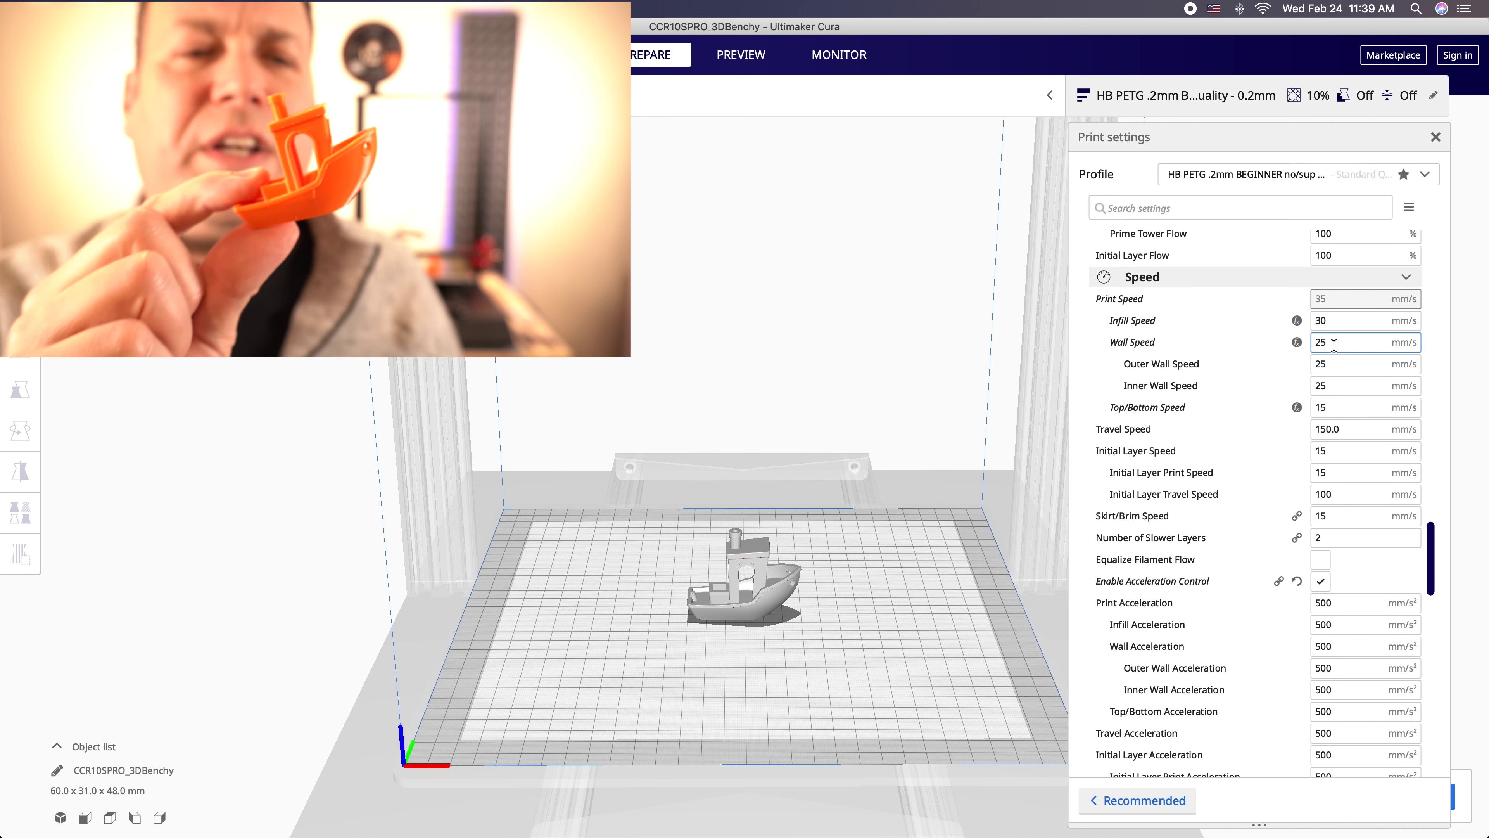
mouse_move(1334, 345)
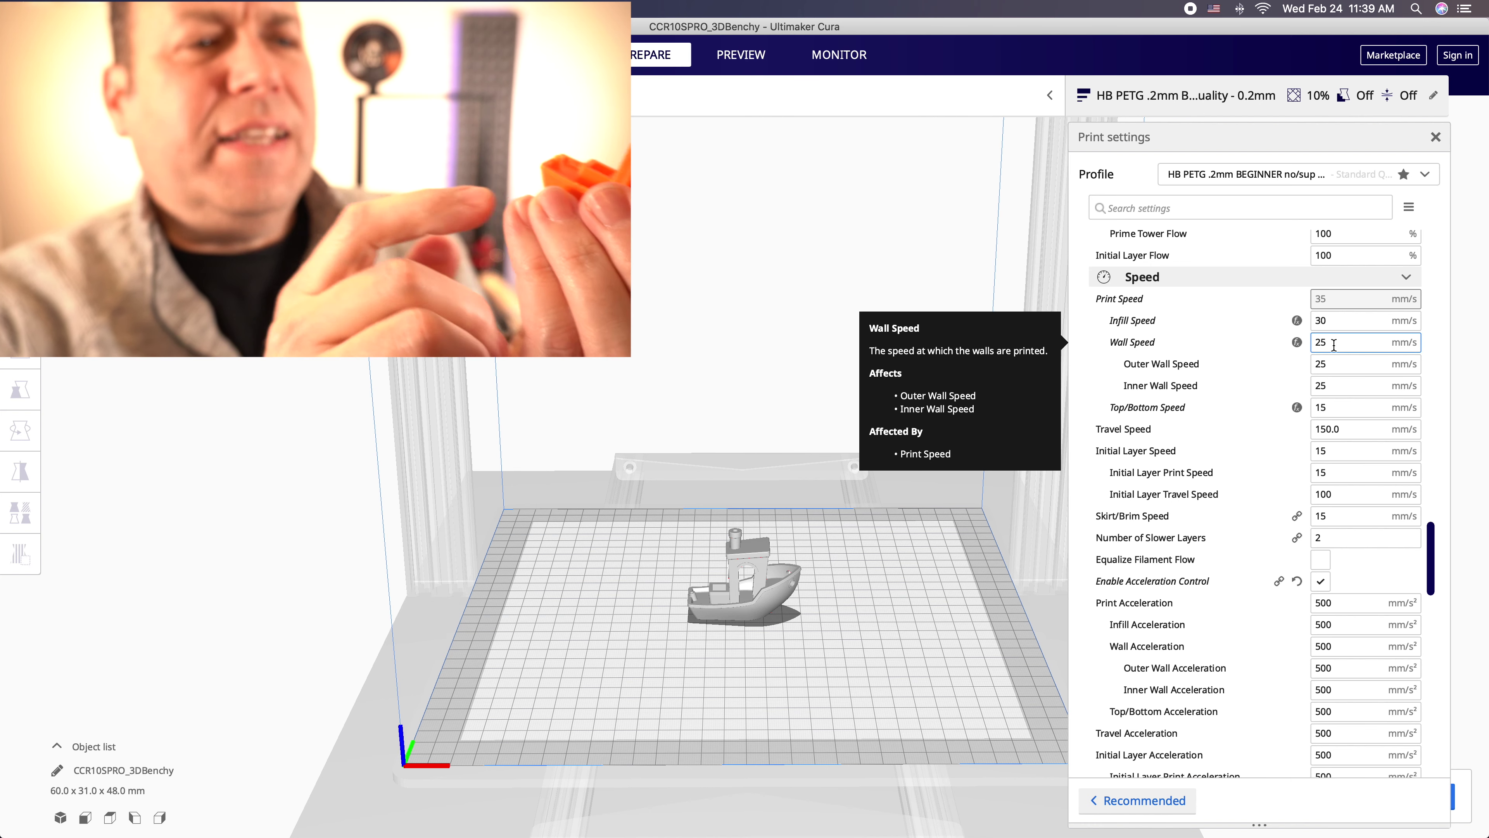
click(1334, 345)
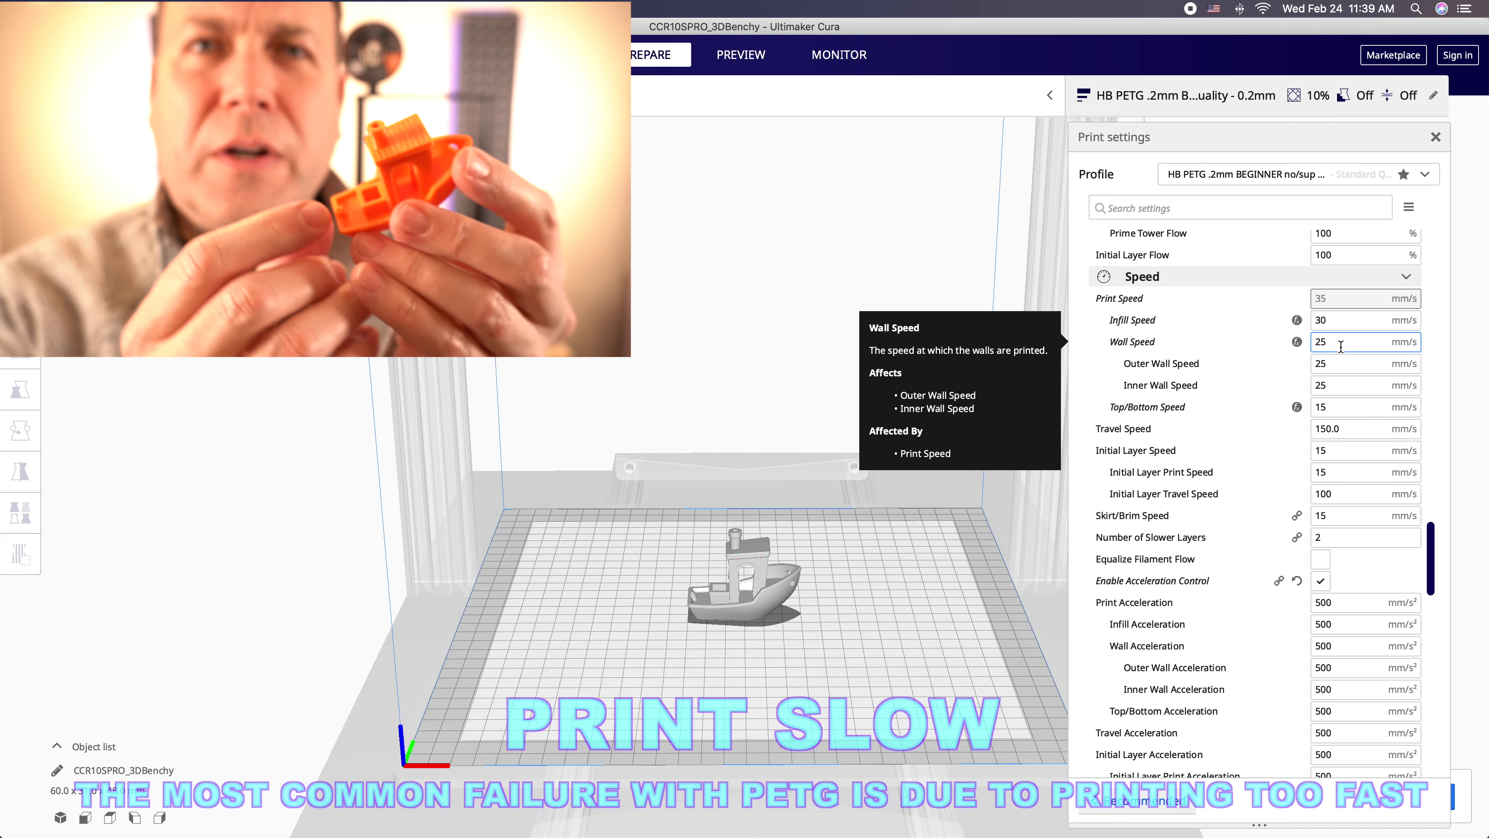
scroll(1341, 346, down, 2)
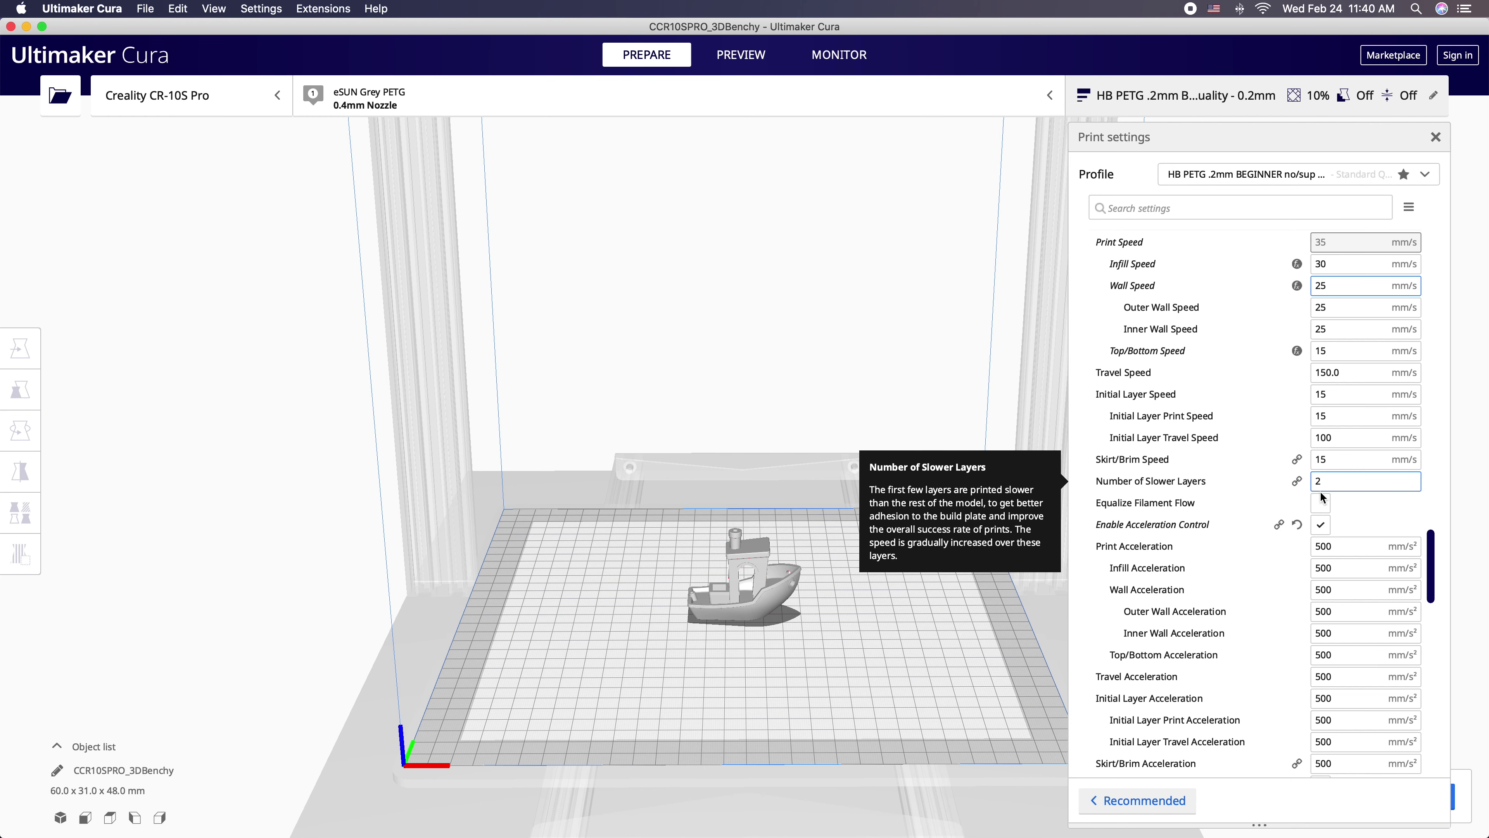
scroll(1322, 497, down, 5)
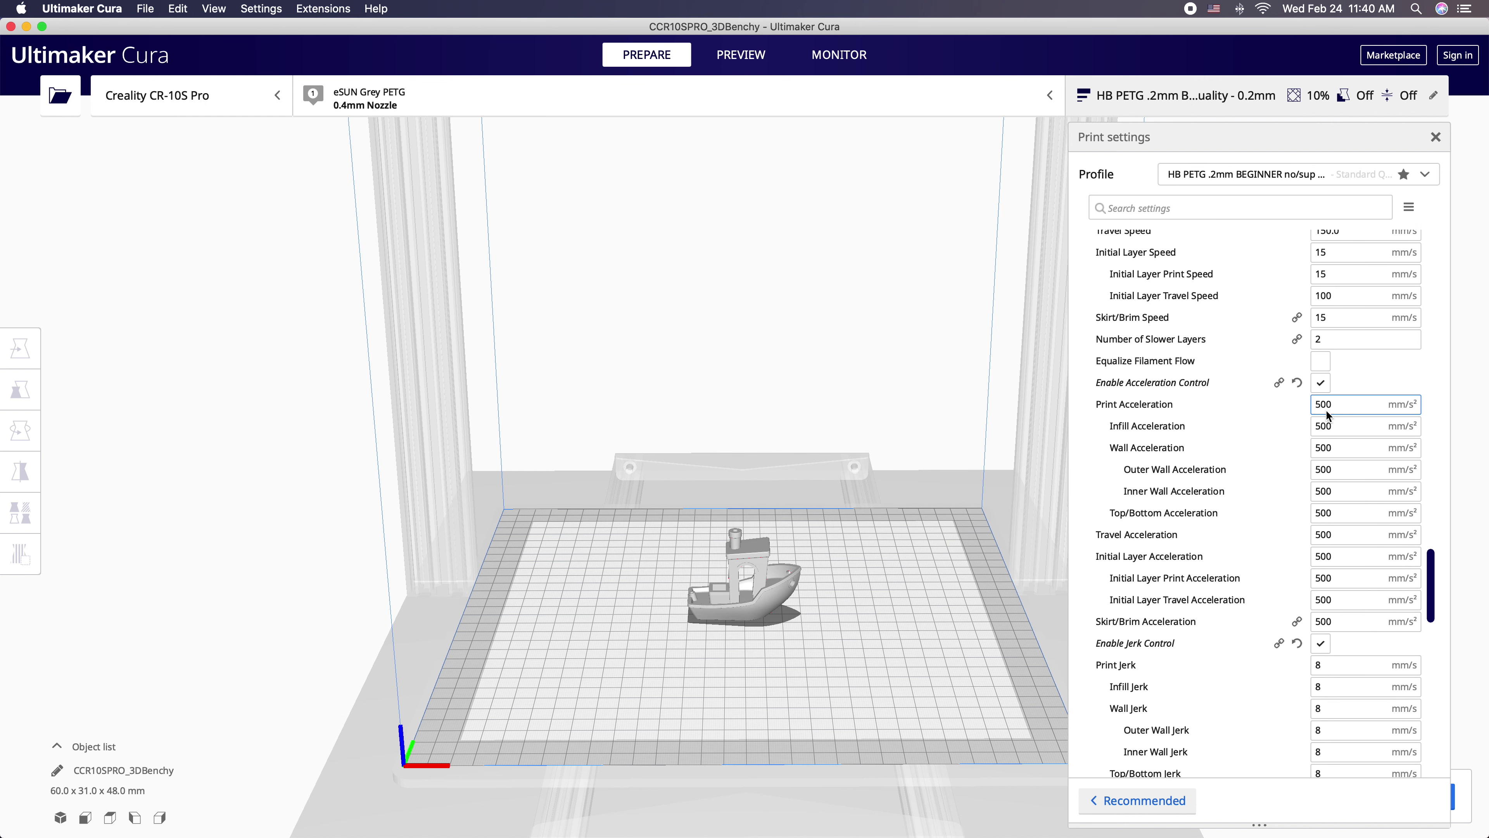
scroll(1348, 516, down, 4)
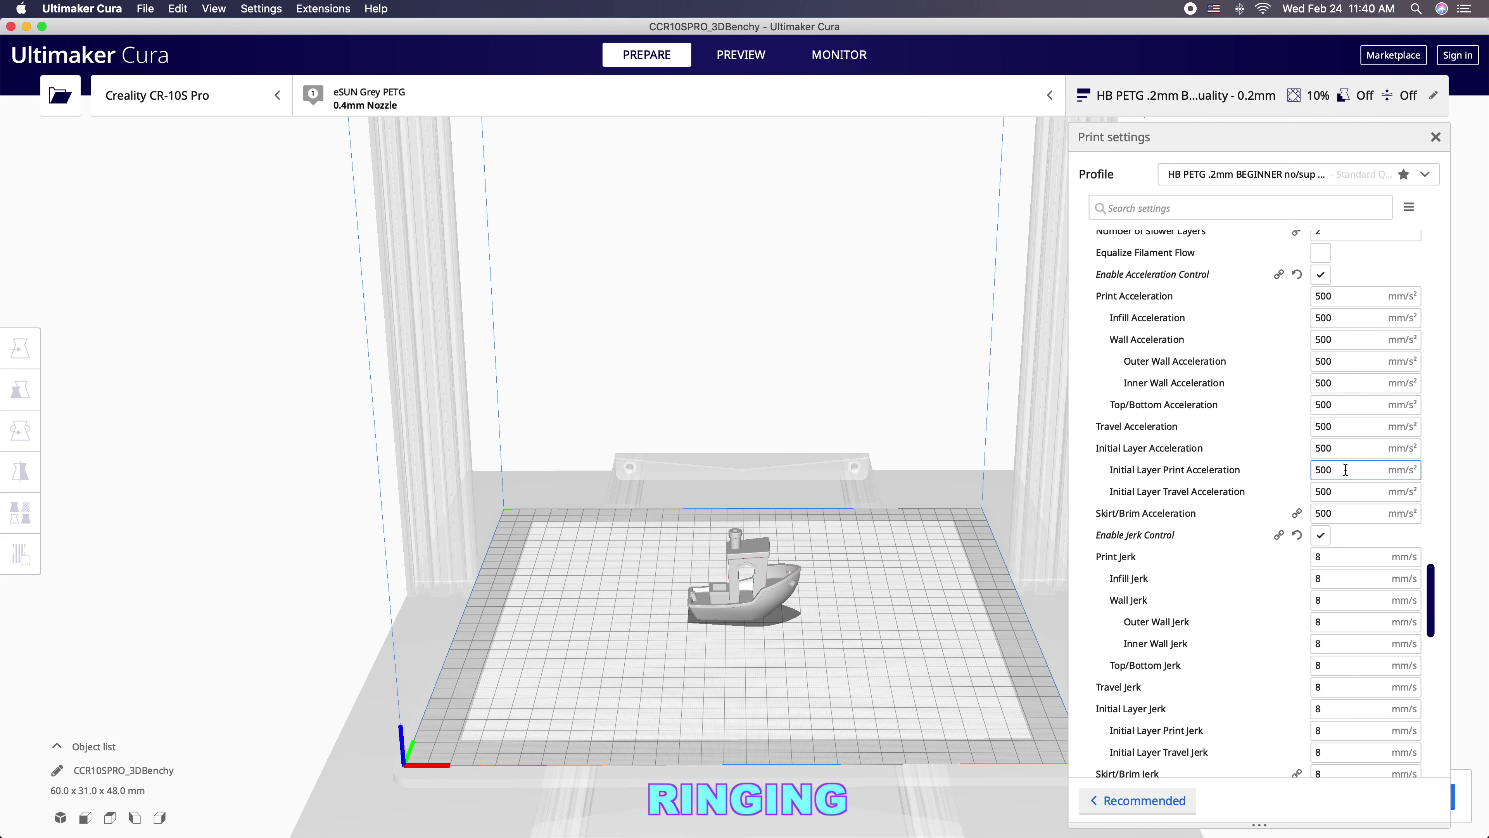
scroll(1356, 644, down, 5)
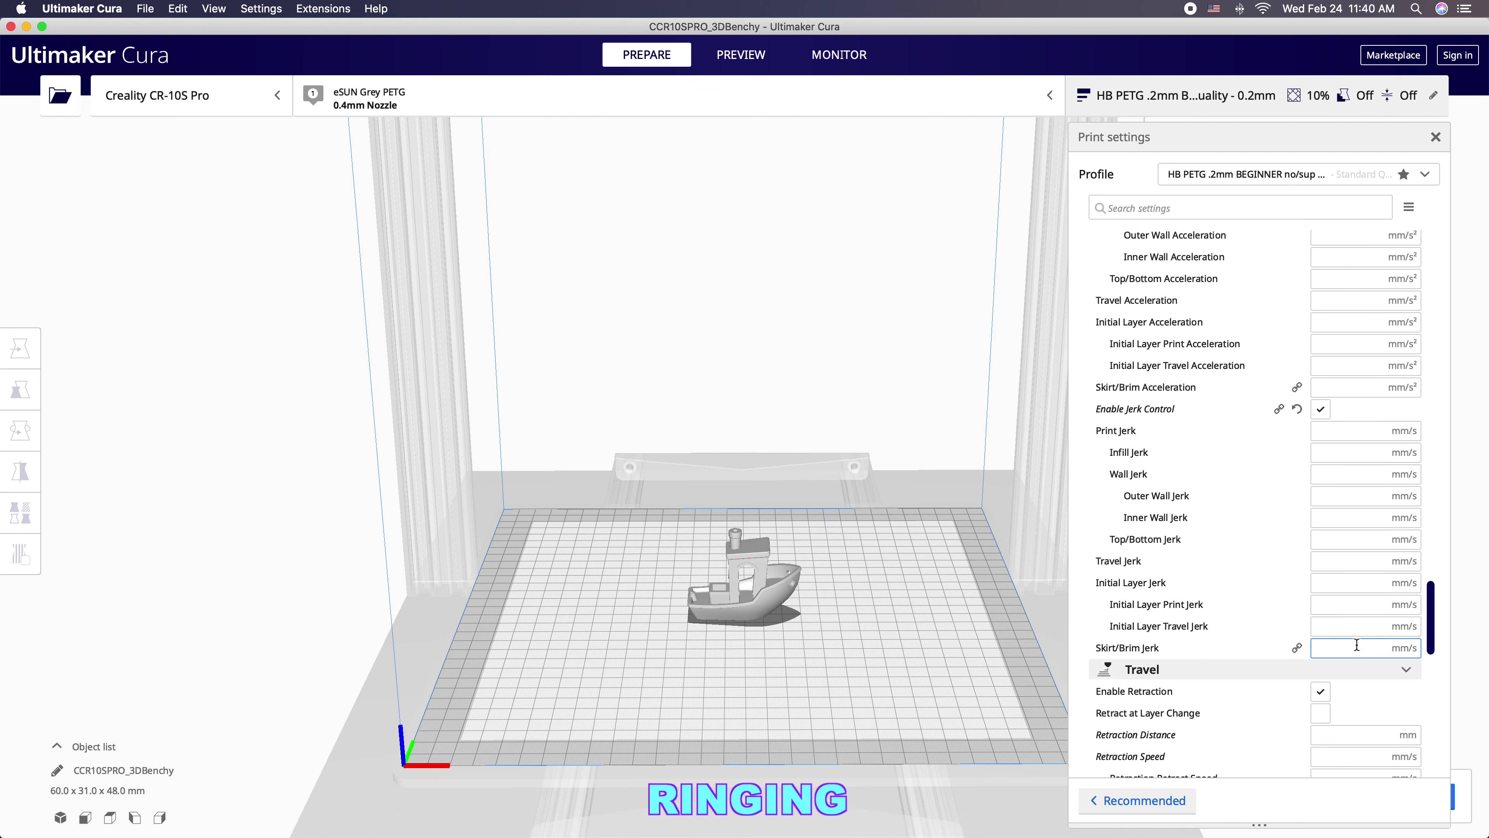
scroll(1356, 645, down, 1)
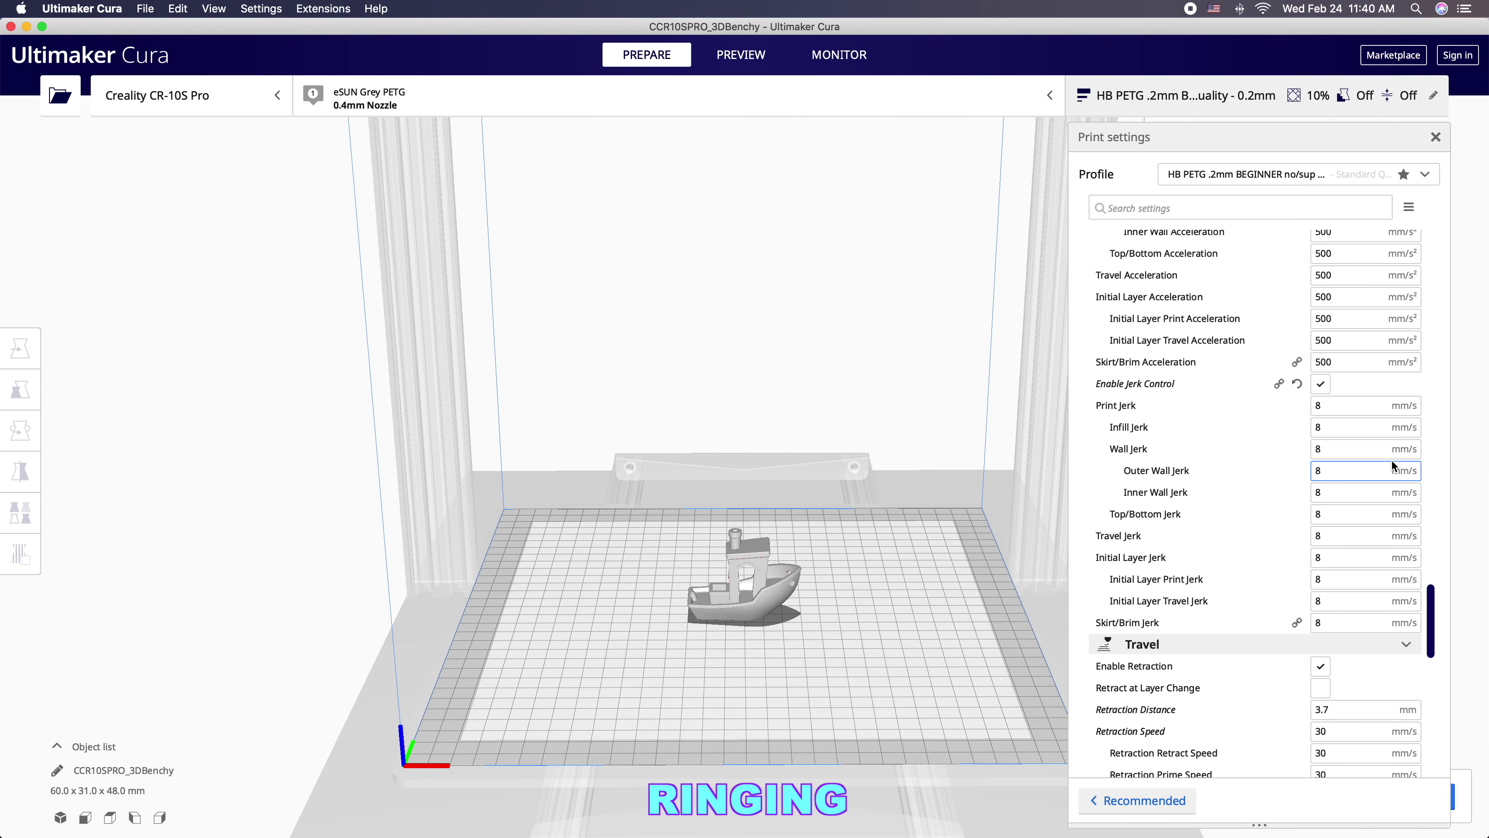
scroll(1325, 575, down, 10)
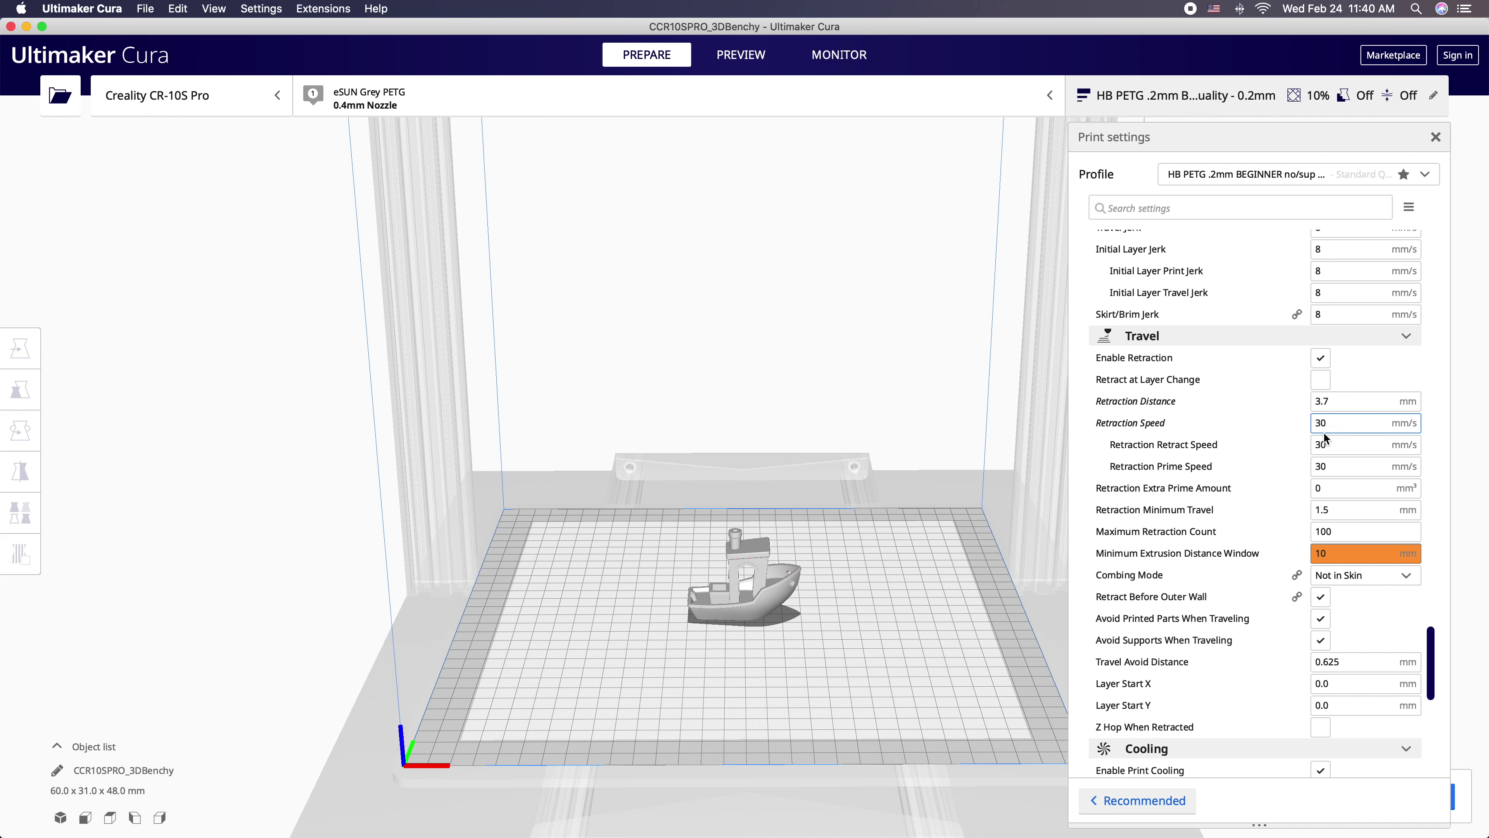
mouse_move(1339, 468)
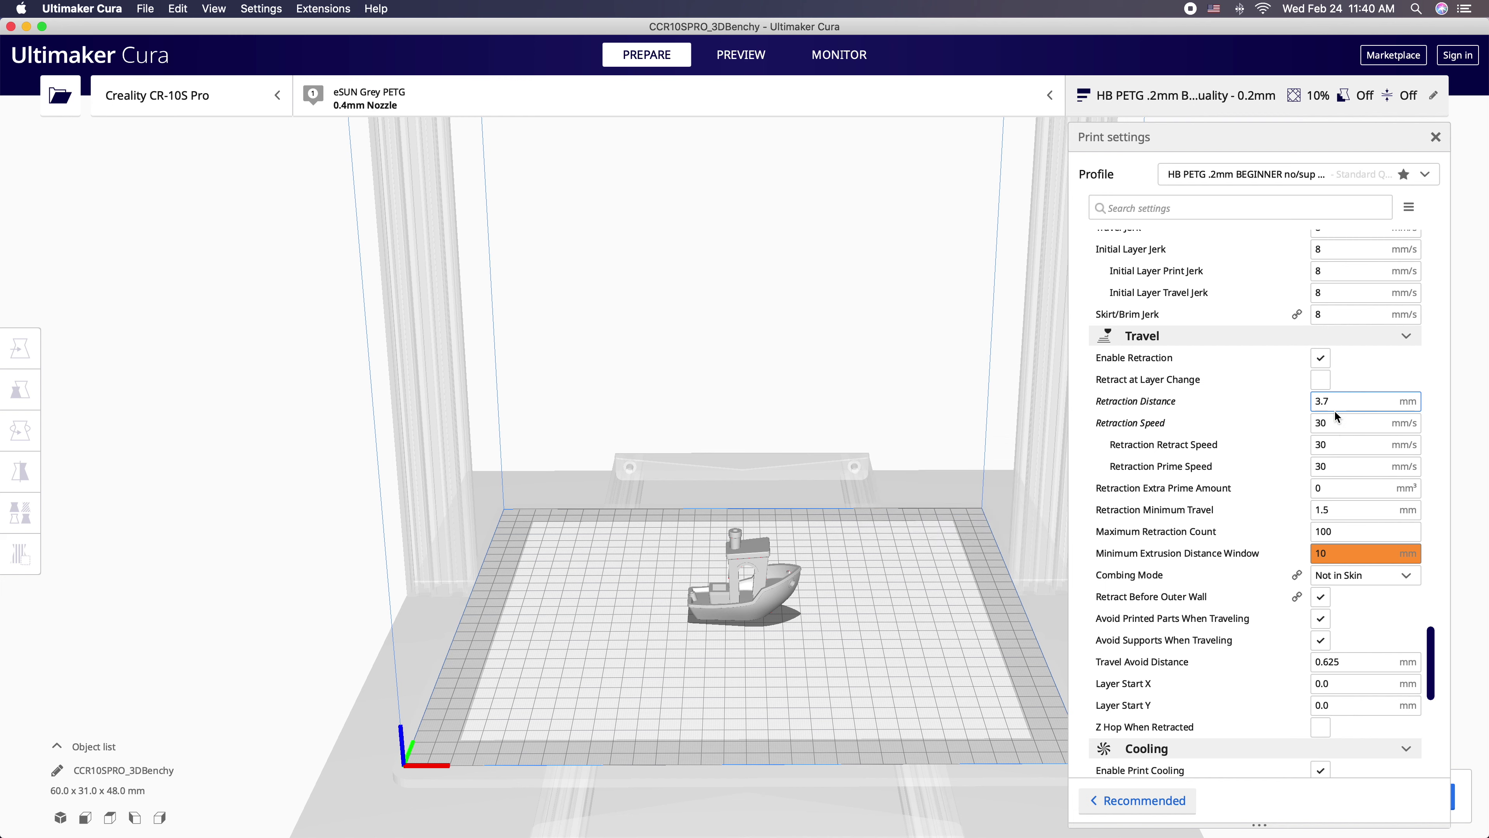
mouse_move(1336, 397)
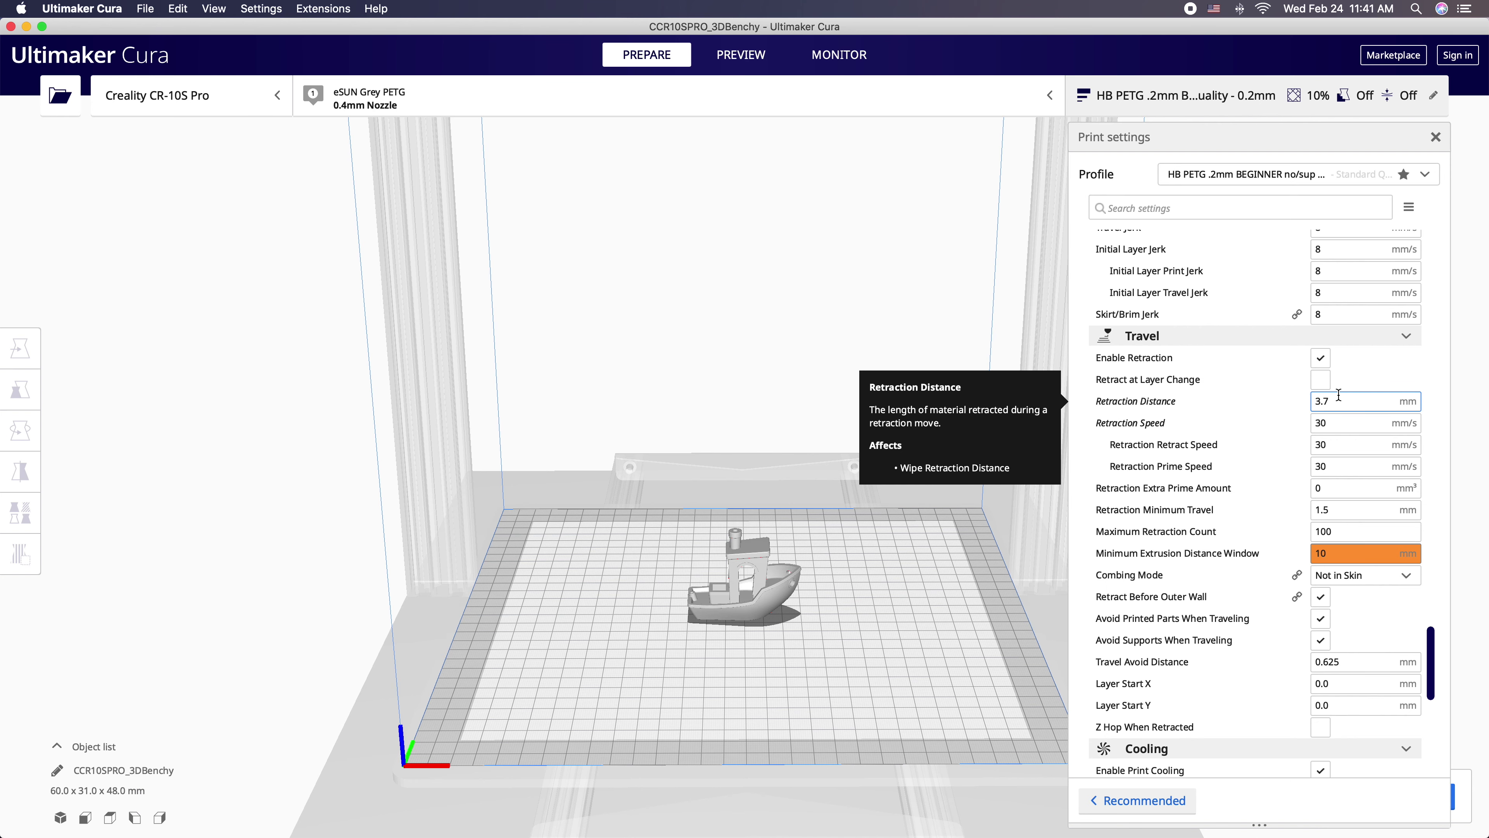
scroll(1339, 394, down, 8)
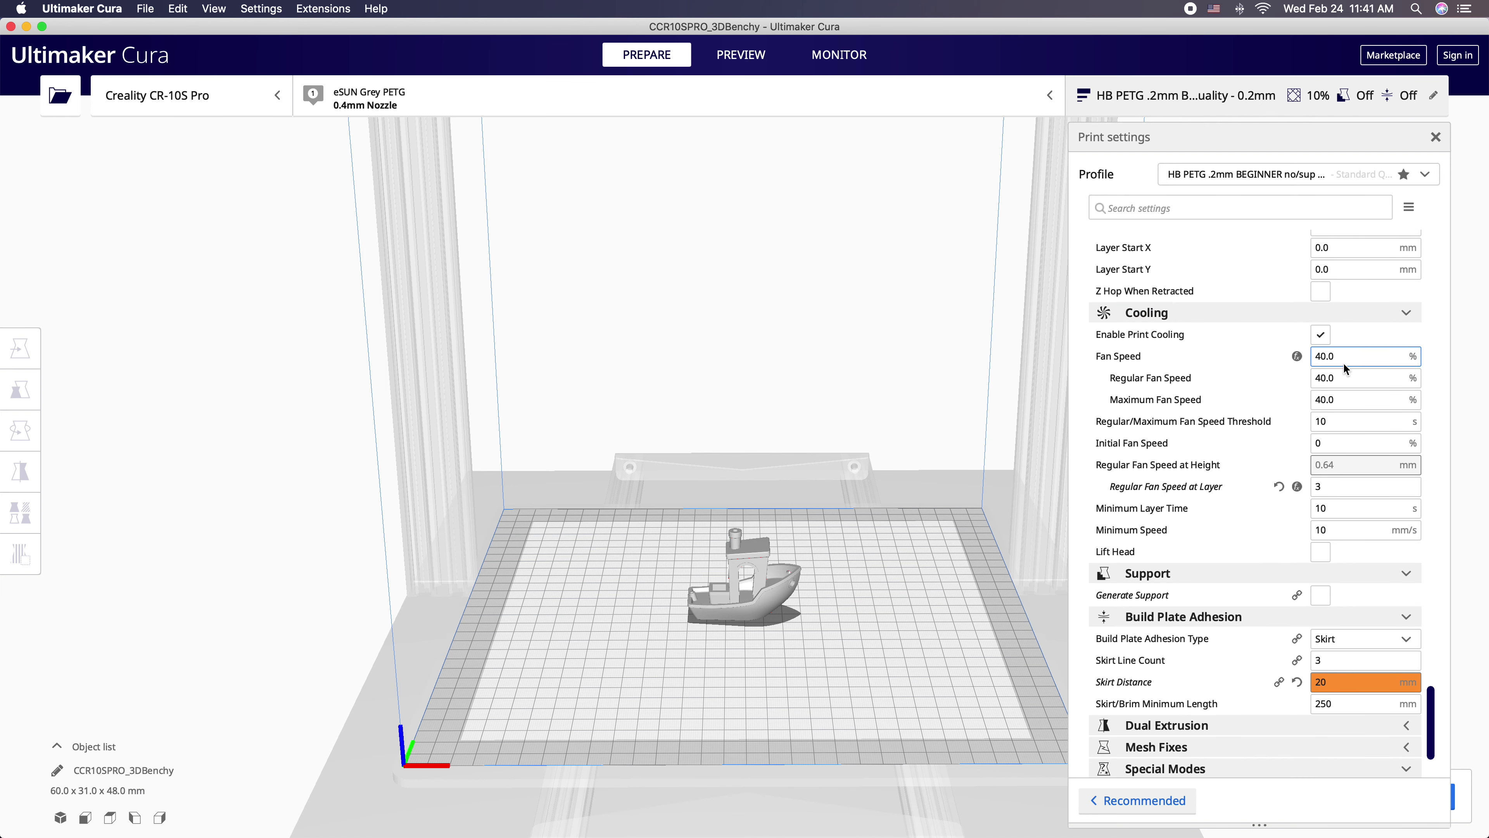
mouse_move(1335, 357)
drag(1336, 357, 1324, 357)
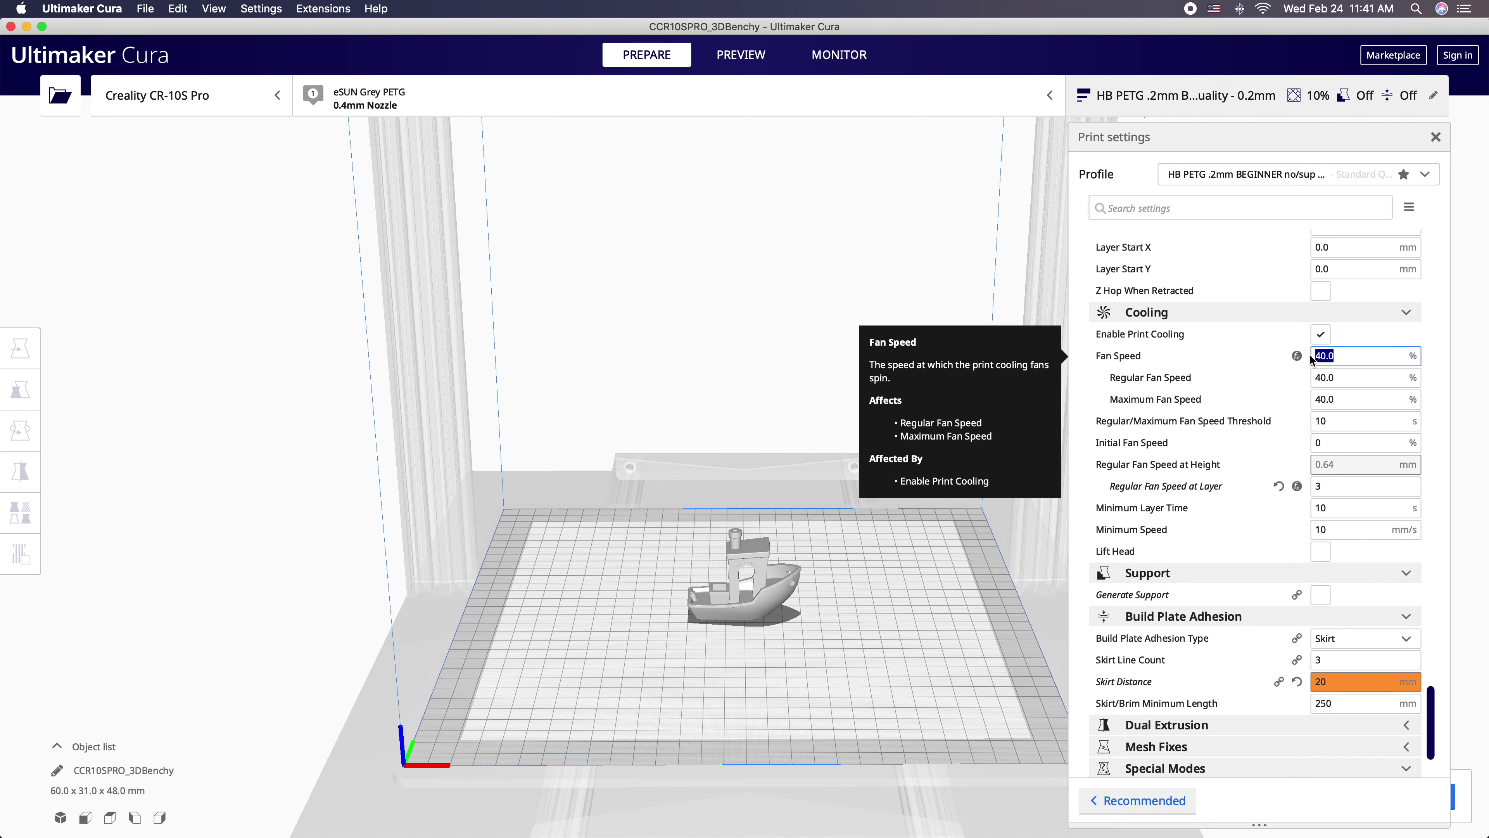
text(50)
click(1372, 399)
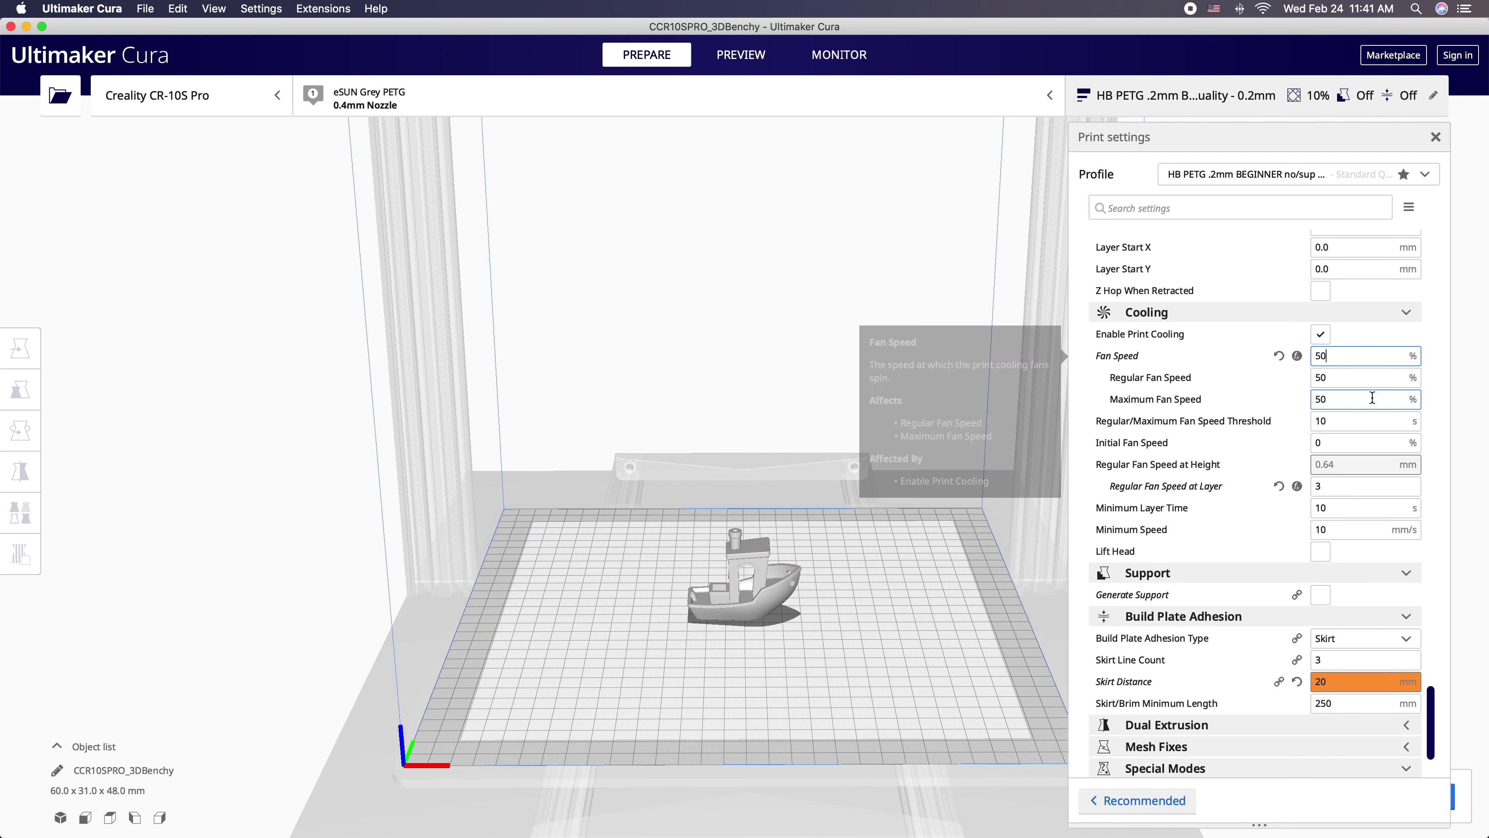
click(1336, 355)
drag(1337, 355, 1315, 356)
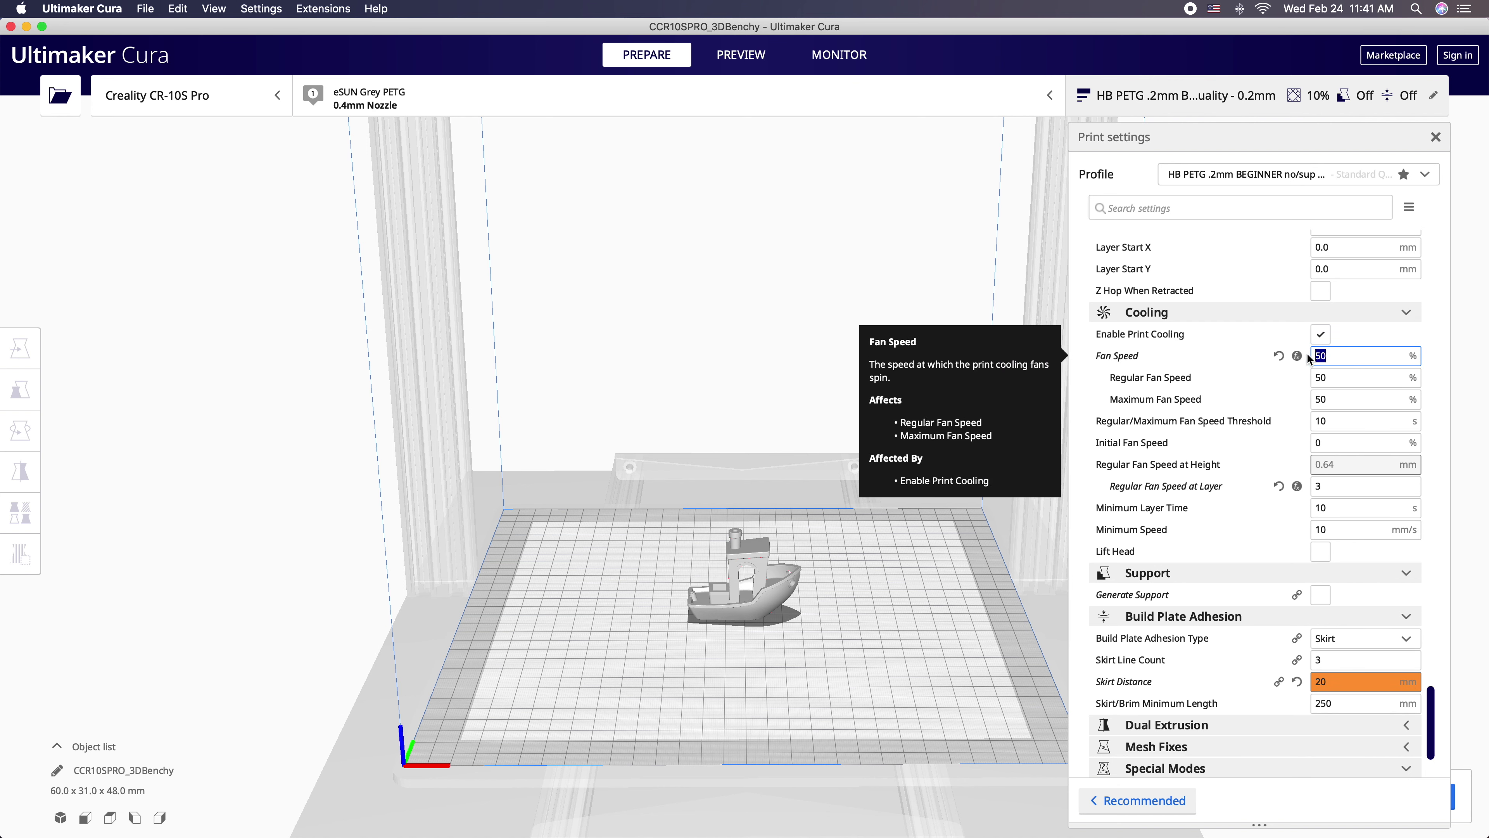
text(40)
scroll(1328, 466, down, 3)
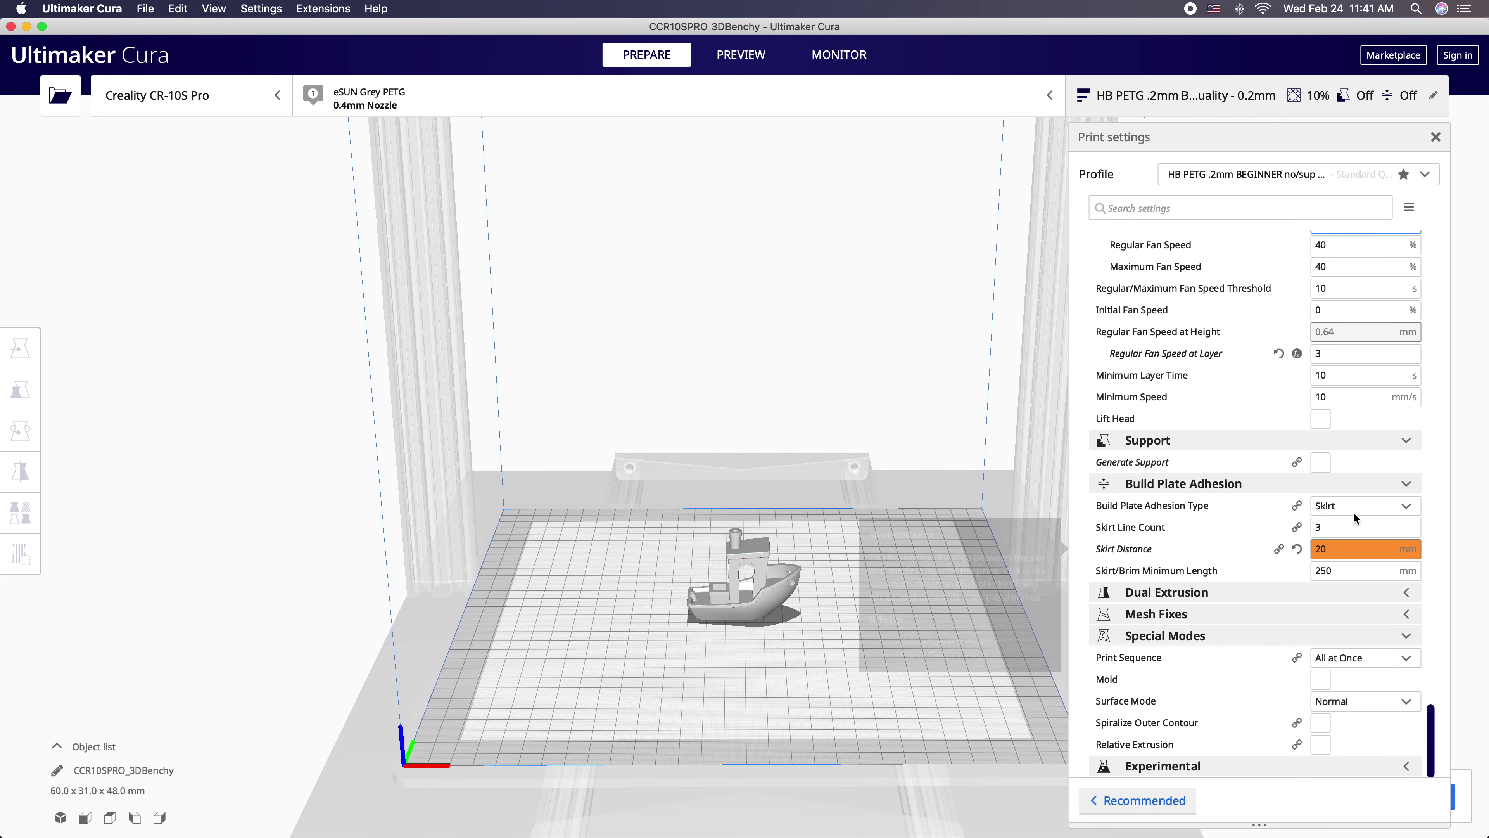
- Change the skirt to 2 lines with a 10 mm skirt distance
double_click(1317, 527)
text(2)
key(Tab)
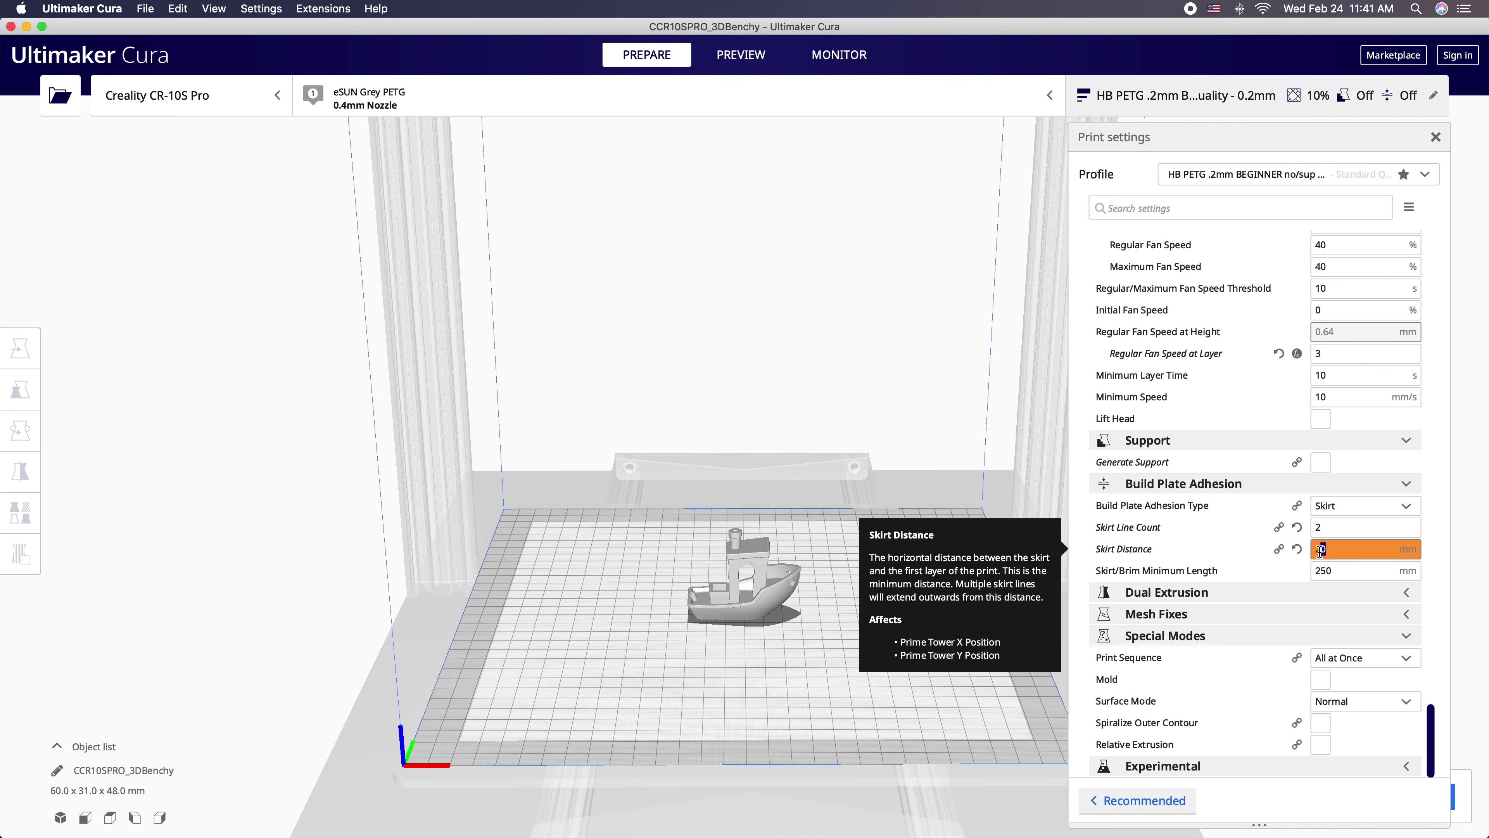
text(10)
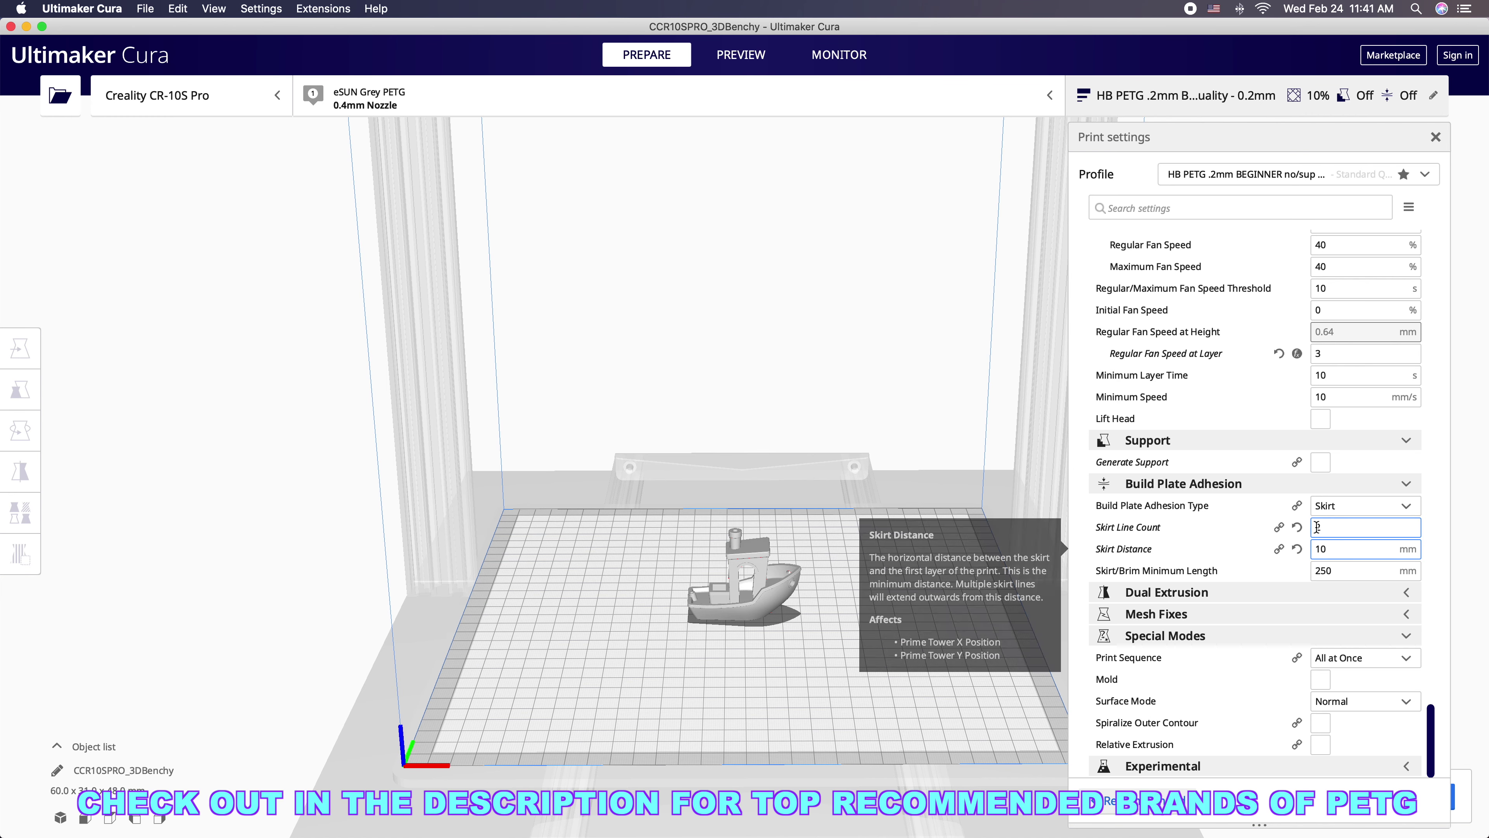
- Restore the skirt to 3 lines at 20 mm, then close the print settings to start slicing
double_click(1317, 528)
text(3)
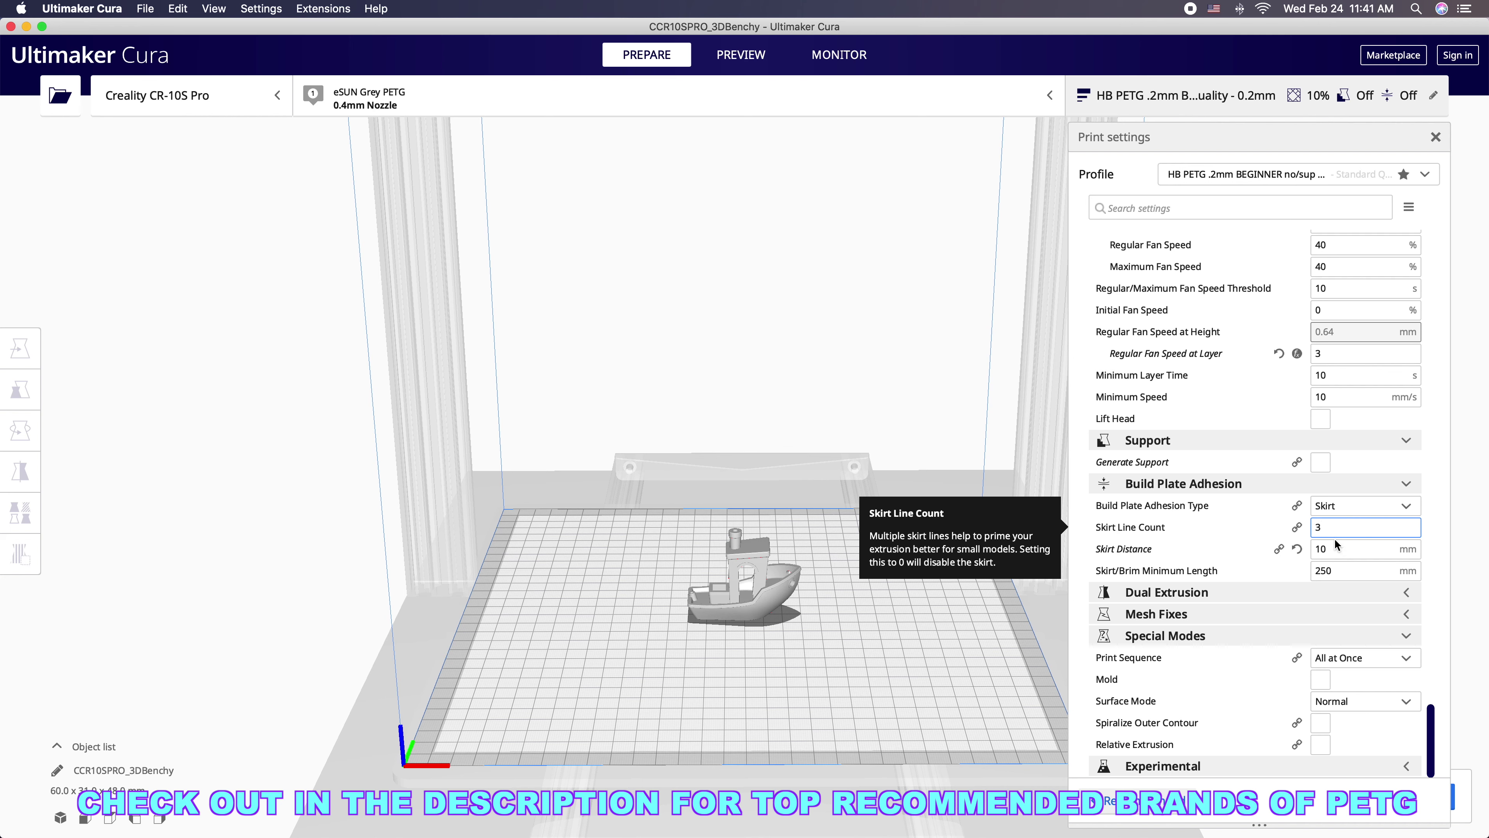
key(Tab)
text(2)
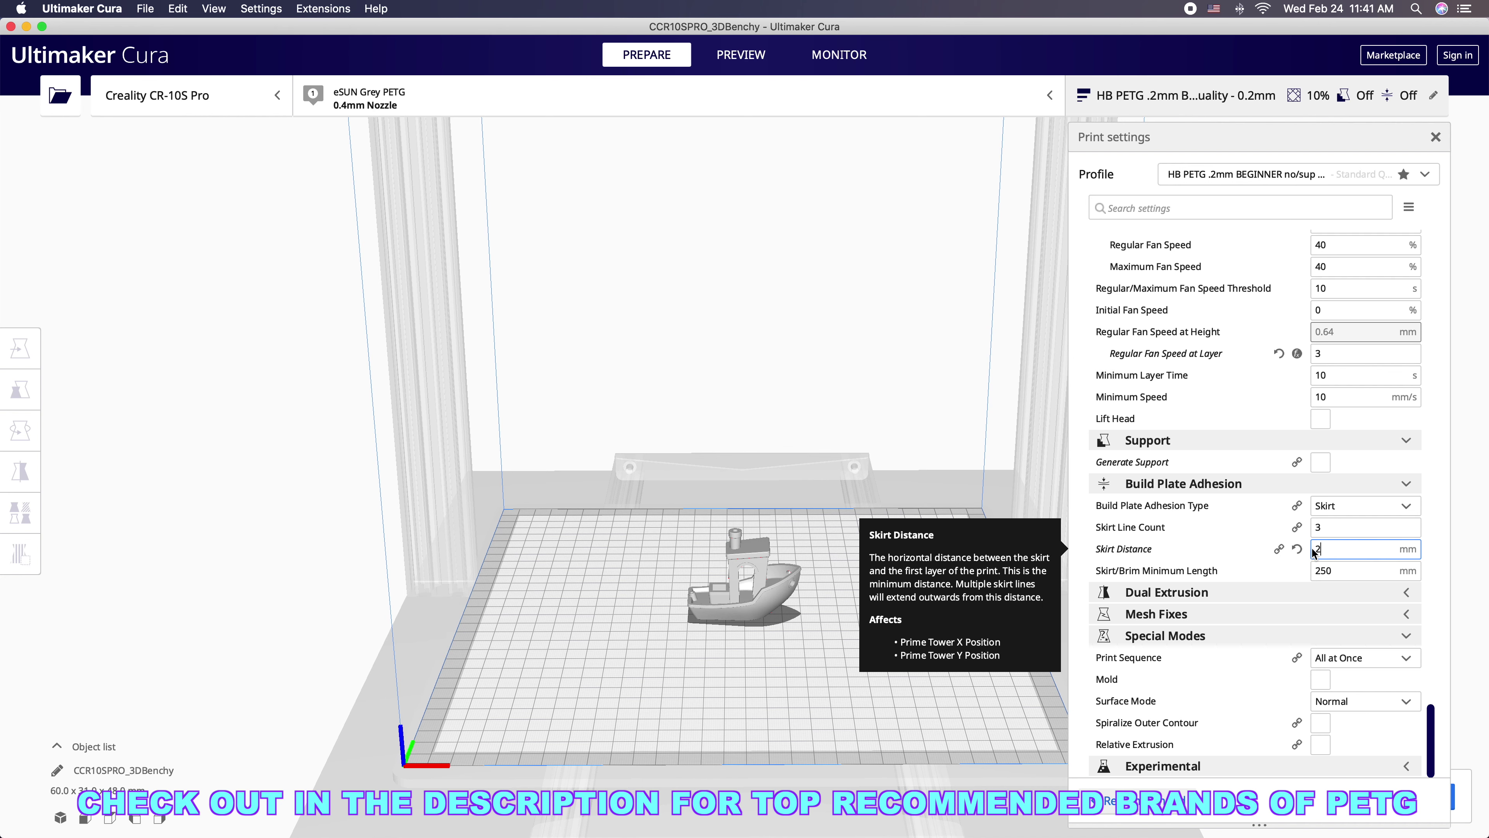
text(0)
click(1355, 564)
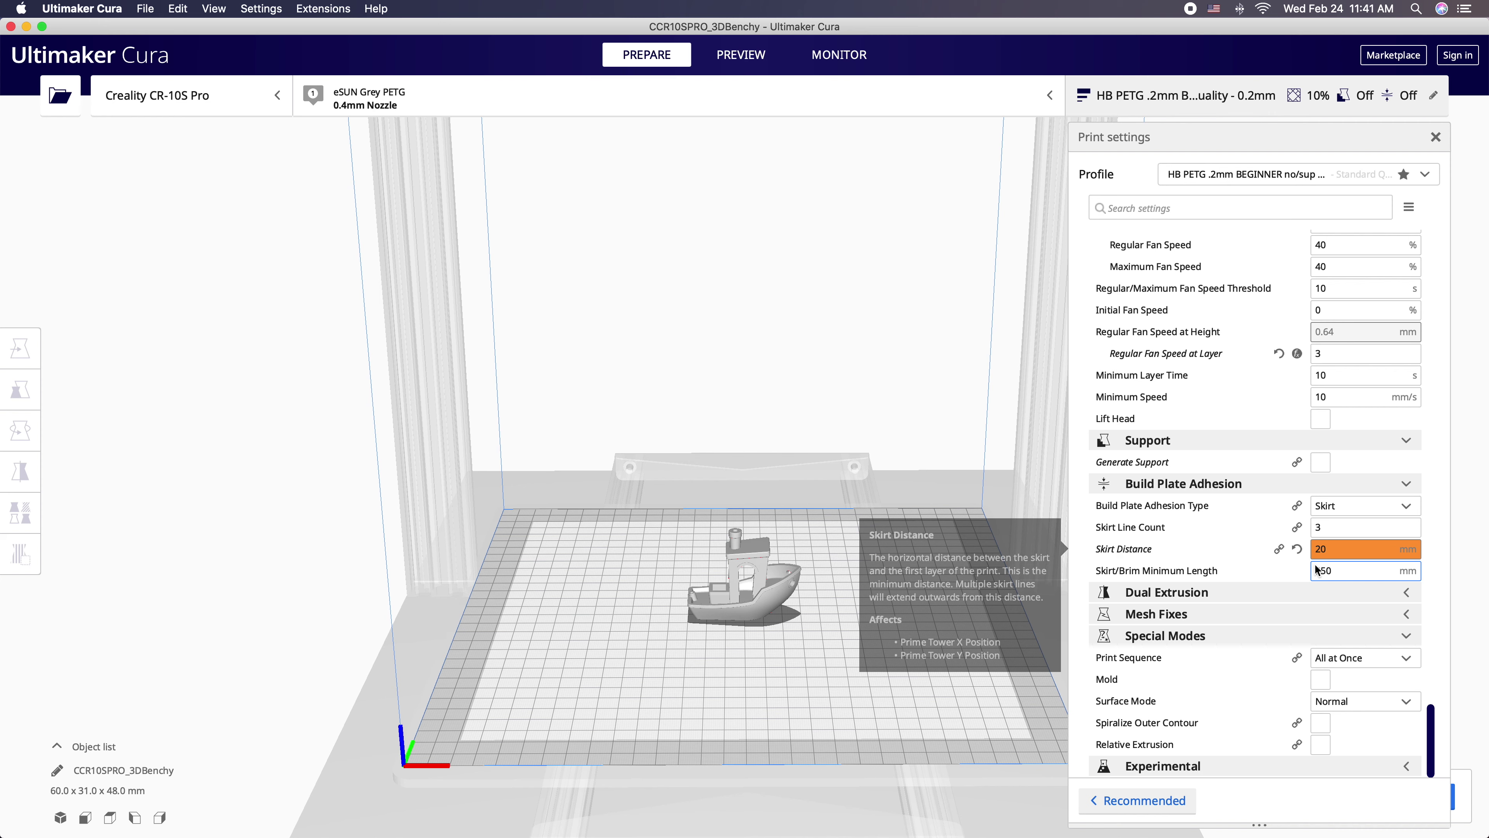
key(shift+Tab)
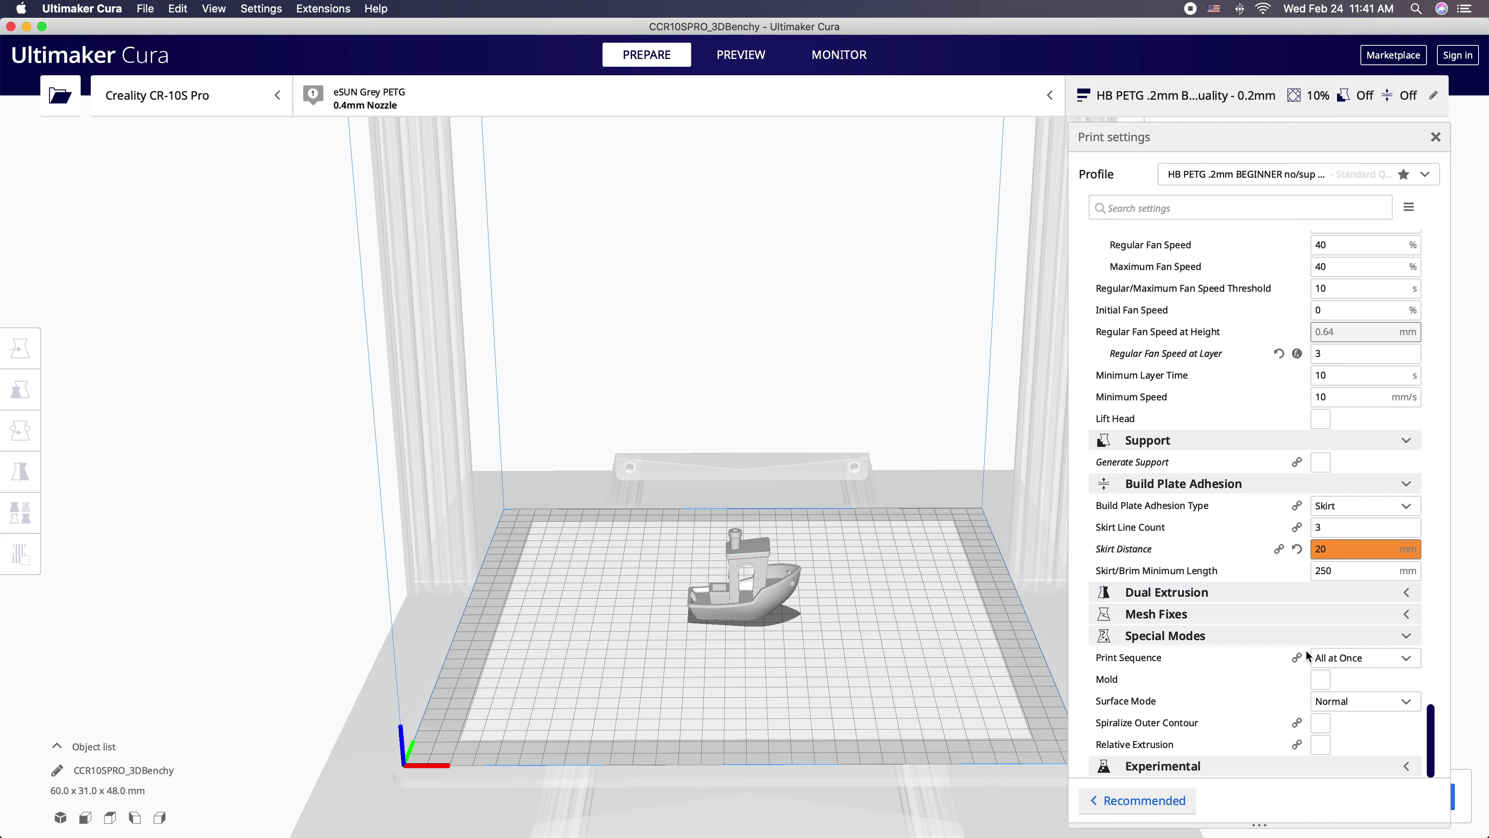
key(Return)
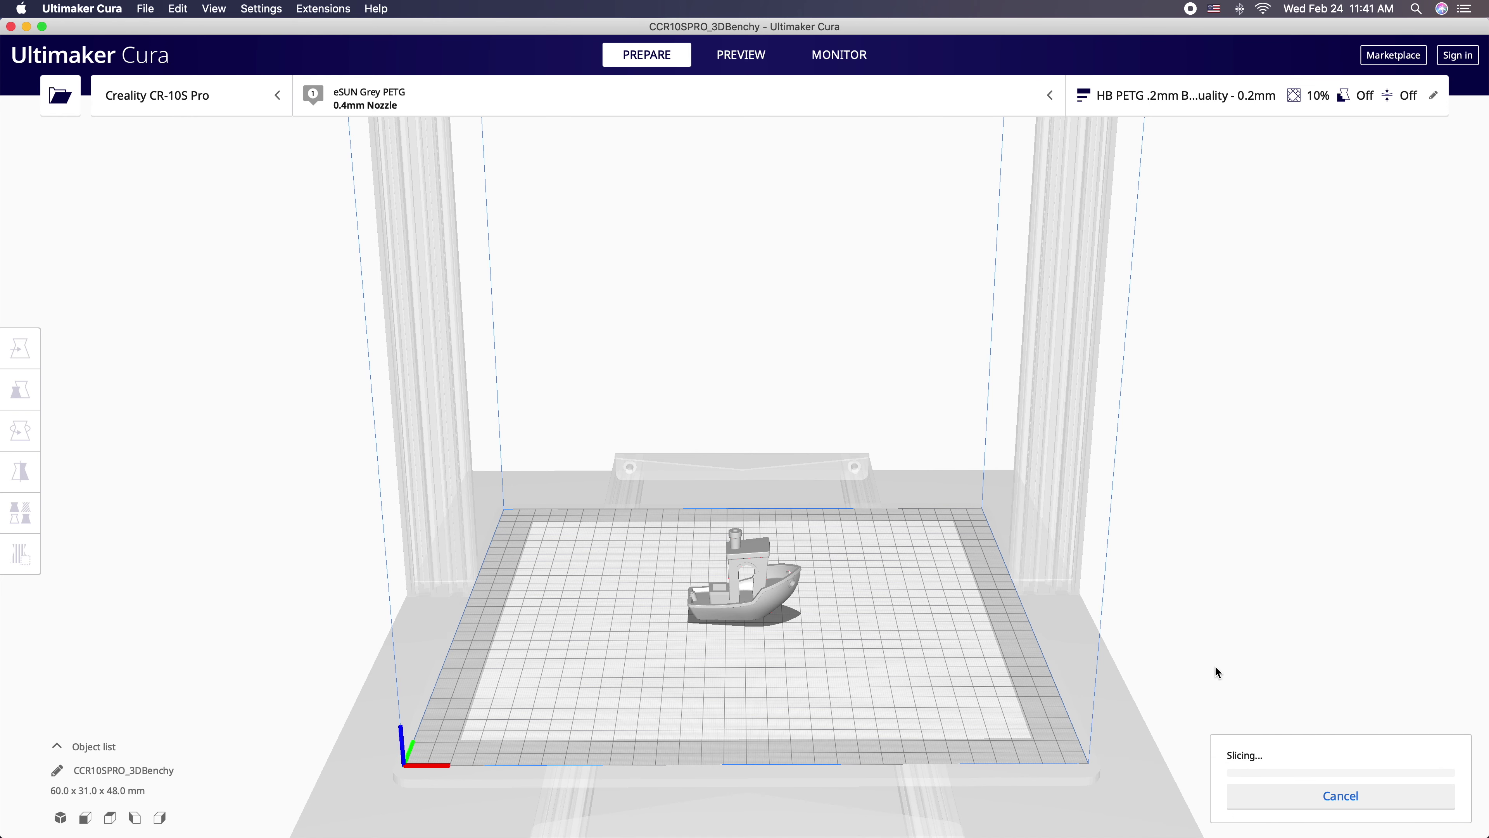